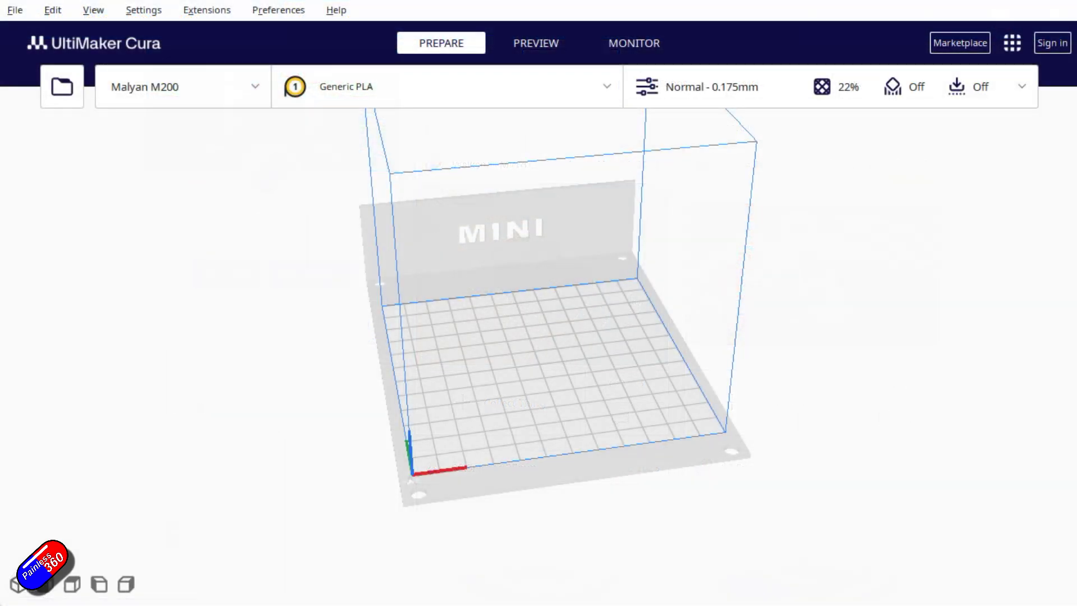
- Drop the Walksnail_Lens_Cap_V0.1 file from the file browser onto Cura's build plate
{"action": "left_click_drag", "start_coordinate": [6, 412], "coordinate": [541, 382]}
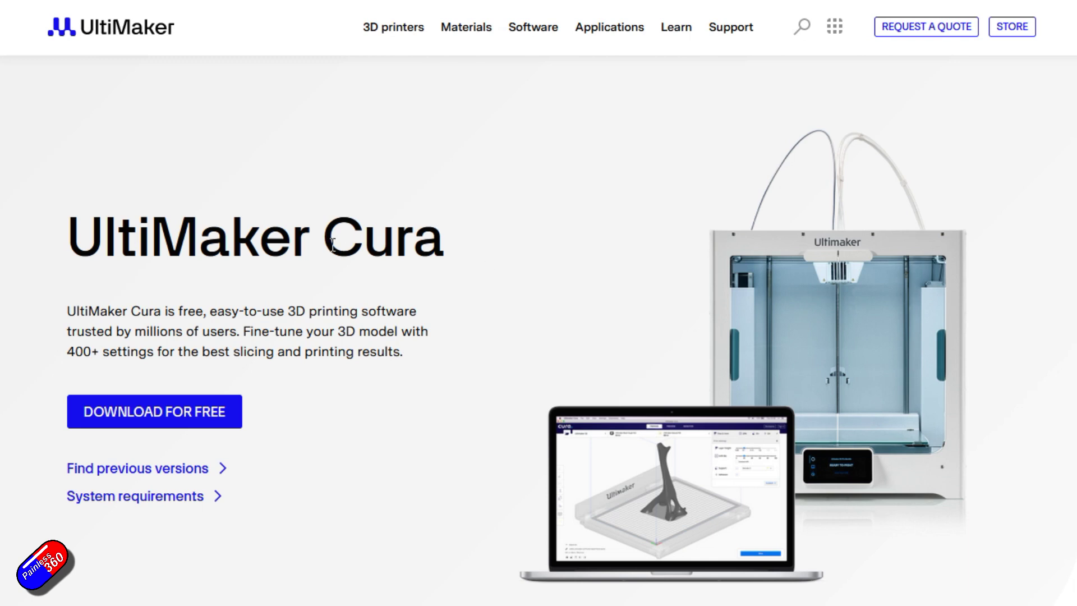
- Highlight the word Cura in the UltiMaker Cura page heading
{"action": "left_click_drag", "start_coordinate": [343, 244], "coordinate": [447, 245]}
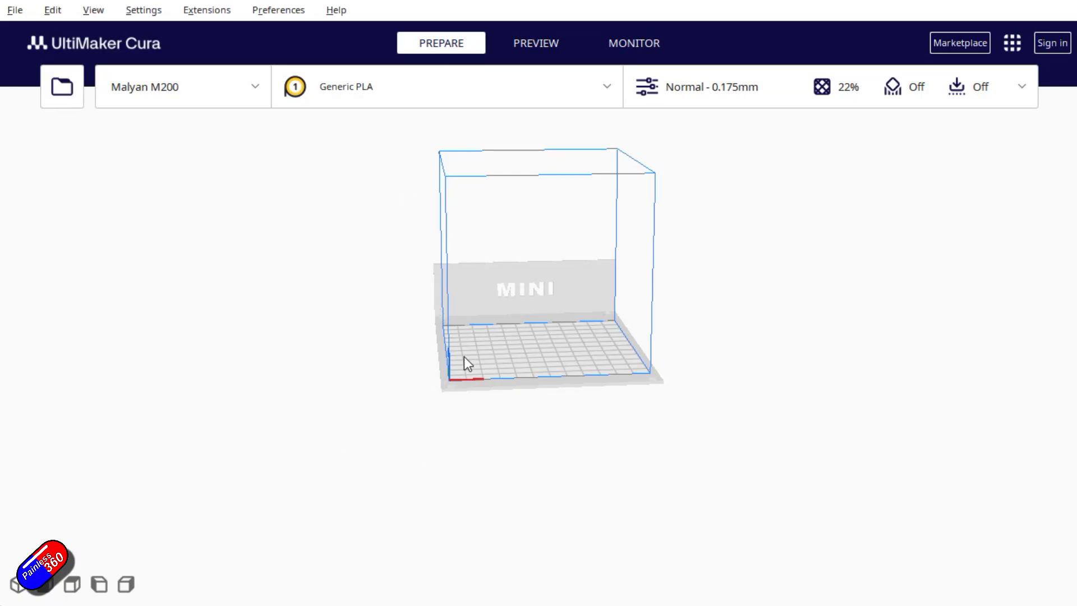
- Check the printer and material selectors, then choose Add printer from the printer list
{"action": "left_click", "coordinate": [258, 89]}
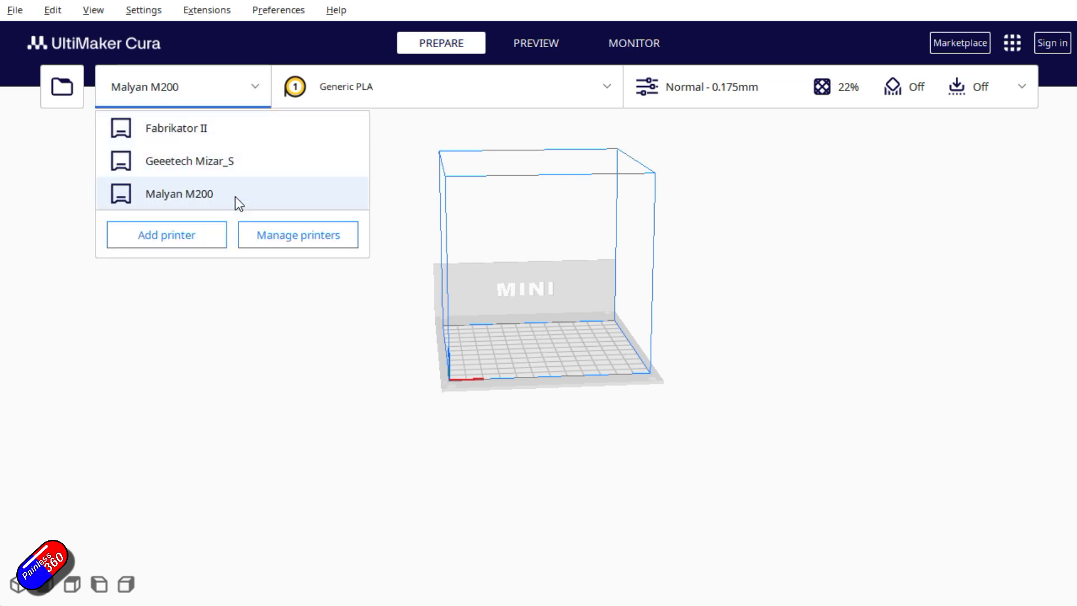
{"action": "left_click", "coordinate": [406, 131]}
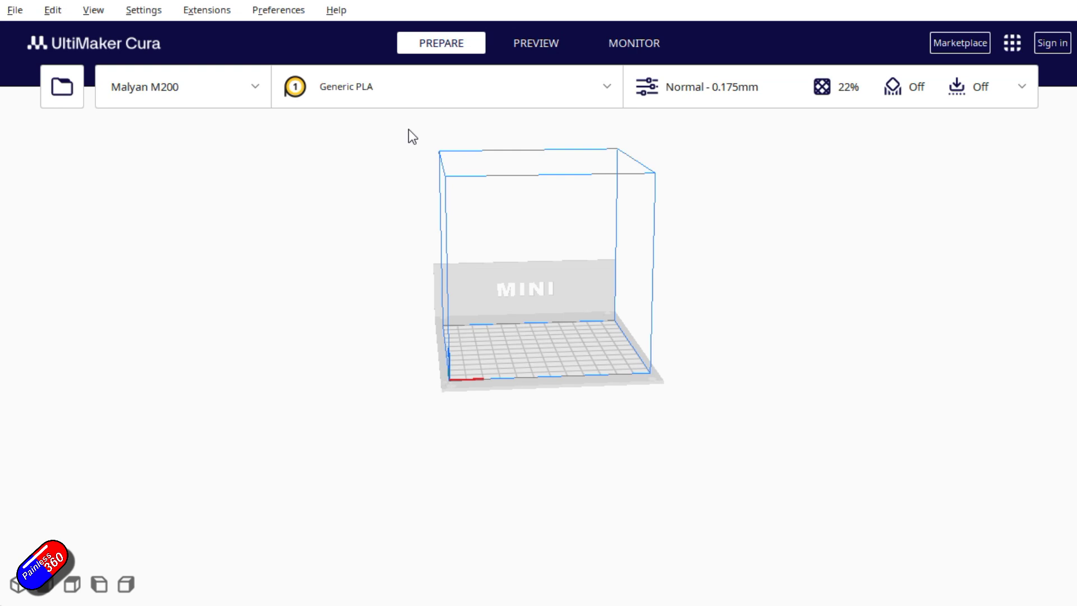
{"action": "left_click", "coordinate": [399, 93]}
{"action": "left_click", "coordinate": [146, 176]}
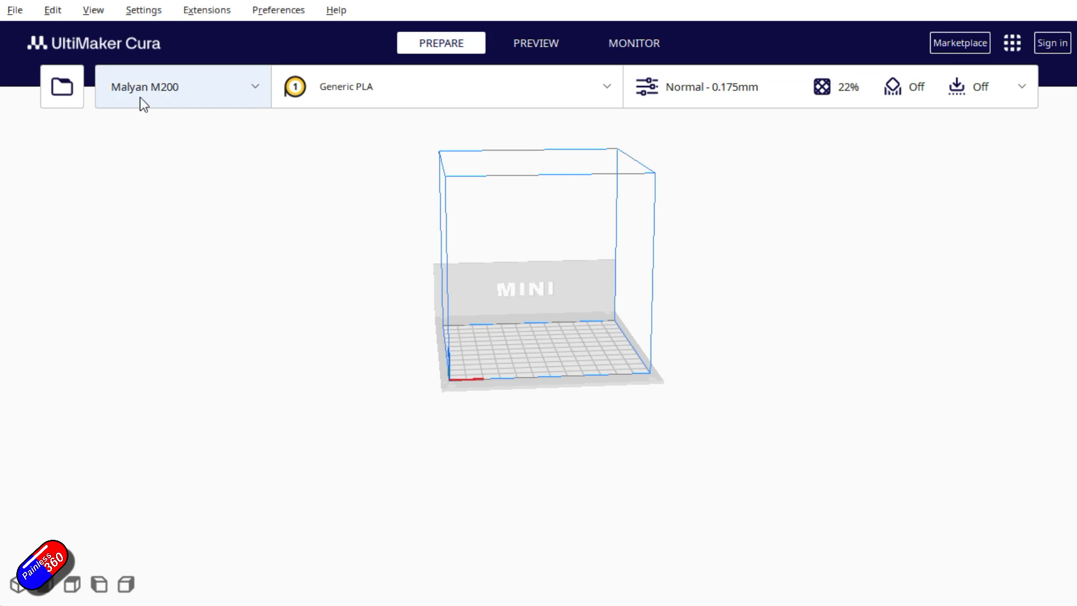
{"action": "left_click", "coordinate": [256, 89]}
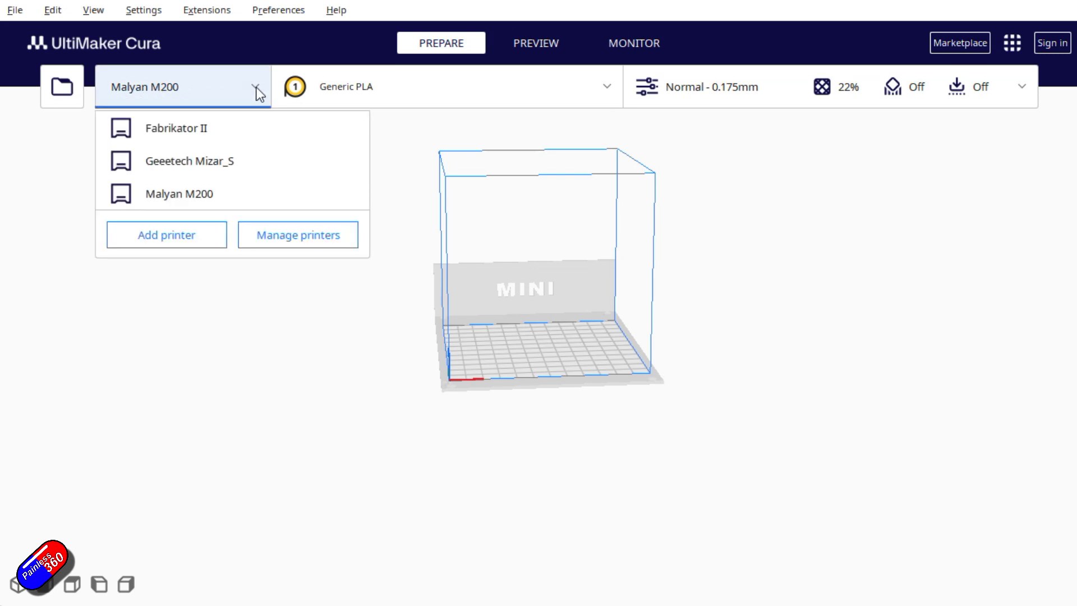
{"action": "left_click", "coordinate": [170, 236]}
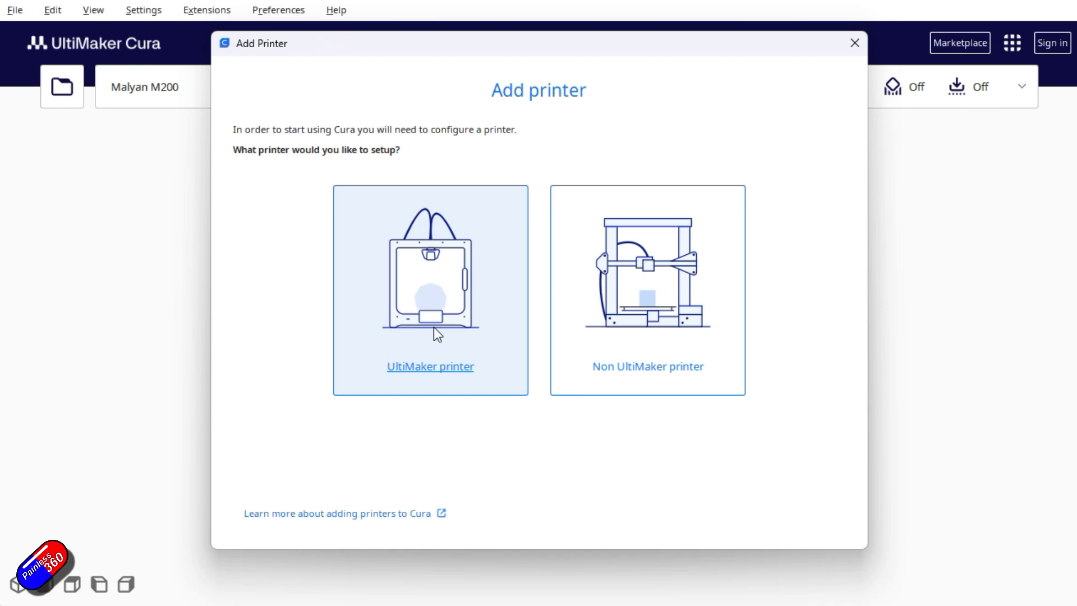
- Browse the non-networked catalogue to Kingroon KP3S, then close the wizard without adding it
{"action": "left_click", "coordinate": [635, 324]}
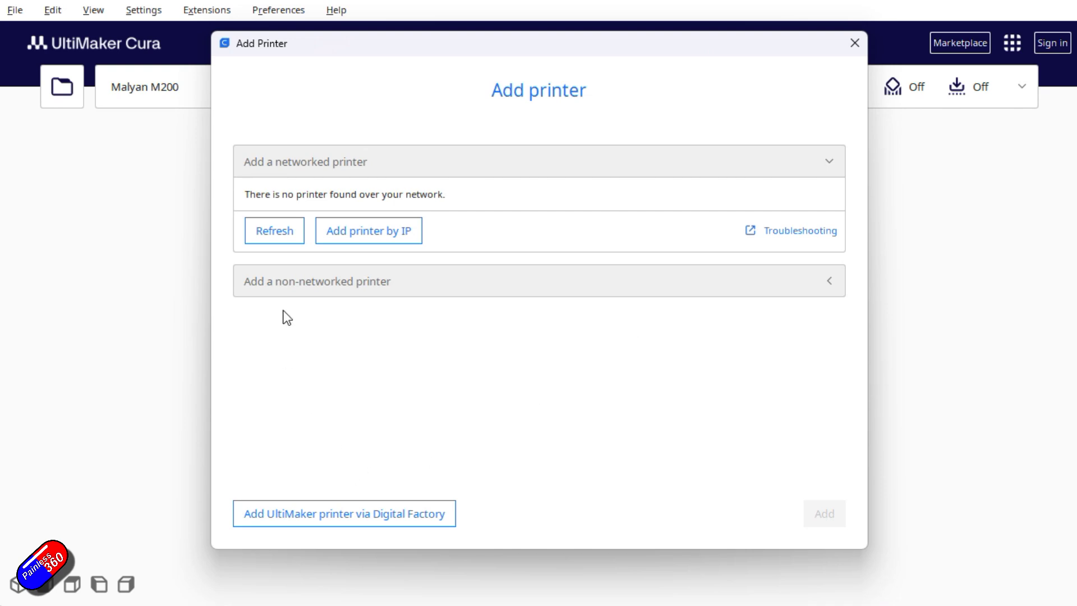
{"action": "left_click", "coordinate": [284, 281]}
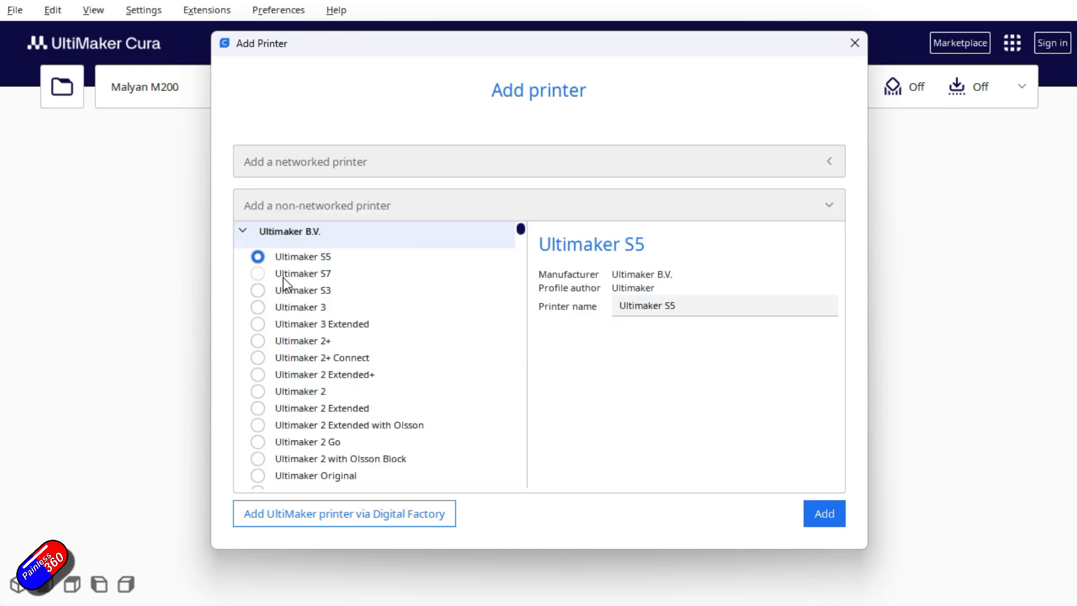
{"action": "scroll", "coordinate": [288, 275], "scroll_direction": "down", "scroll_amount": 15}
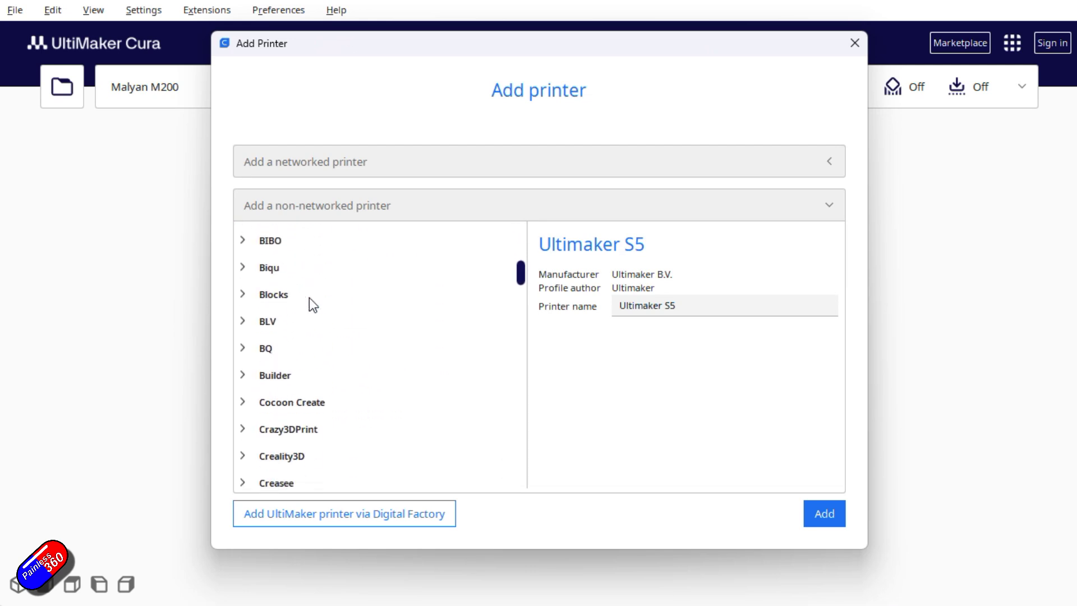
{"action": "scroll", "coordinate": [309, 297], "scroll_direction": "down", "scroll_amount": 5}
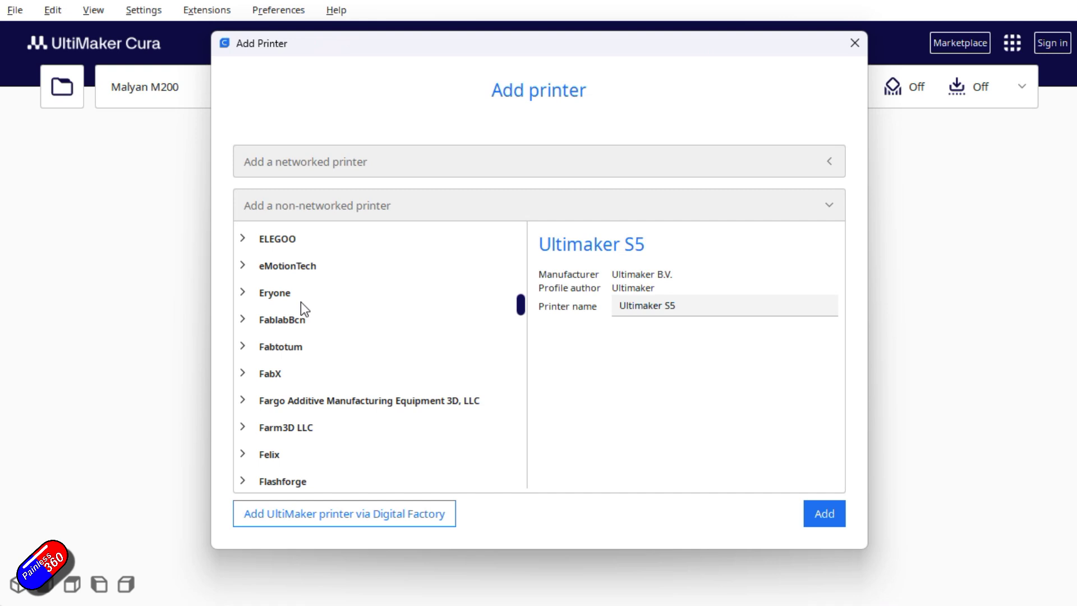
{"action": "scroll", "coordinate": [304, 310], "scroll_direction": "down", "scroll_amount": 8}
{"action": "scroll", "coordinate": [307, 302], "scroll_direction": "down", "scroll_amount": 6}
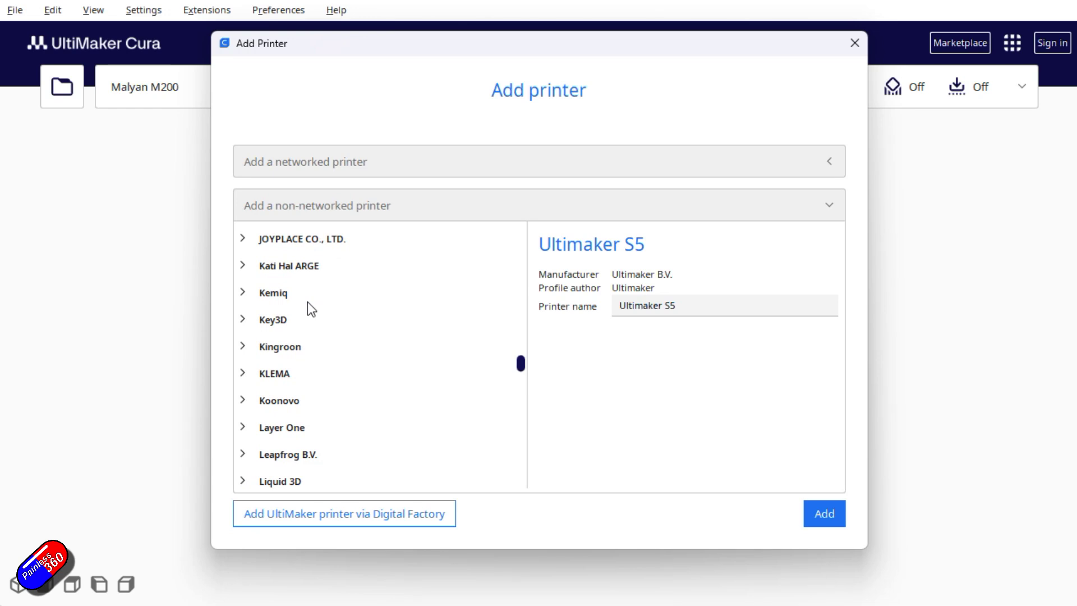
{"action": "left_click", "coordinate": [243, 348]}
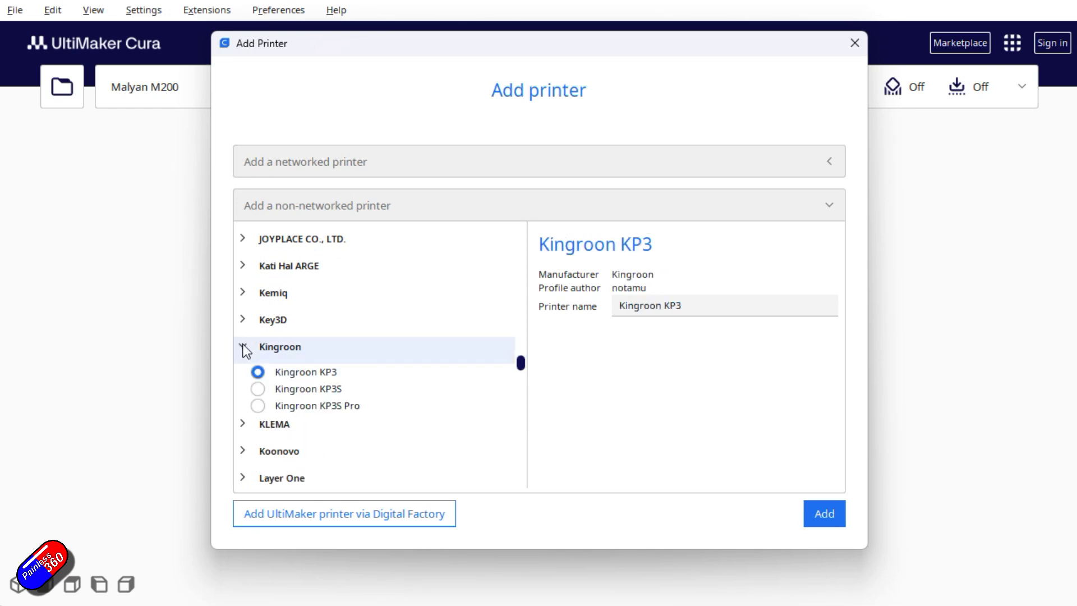
{"action": "left_click", "coordinate": [259, 407]}
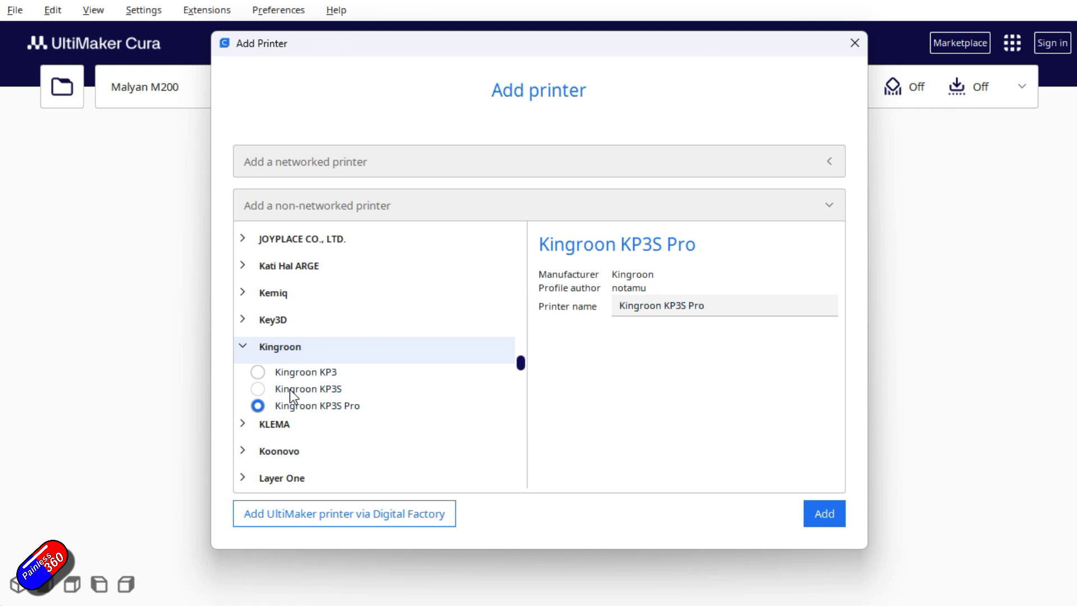
{"action": "left_click", "coordinate": [257, 389]}
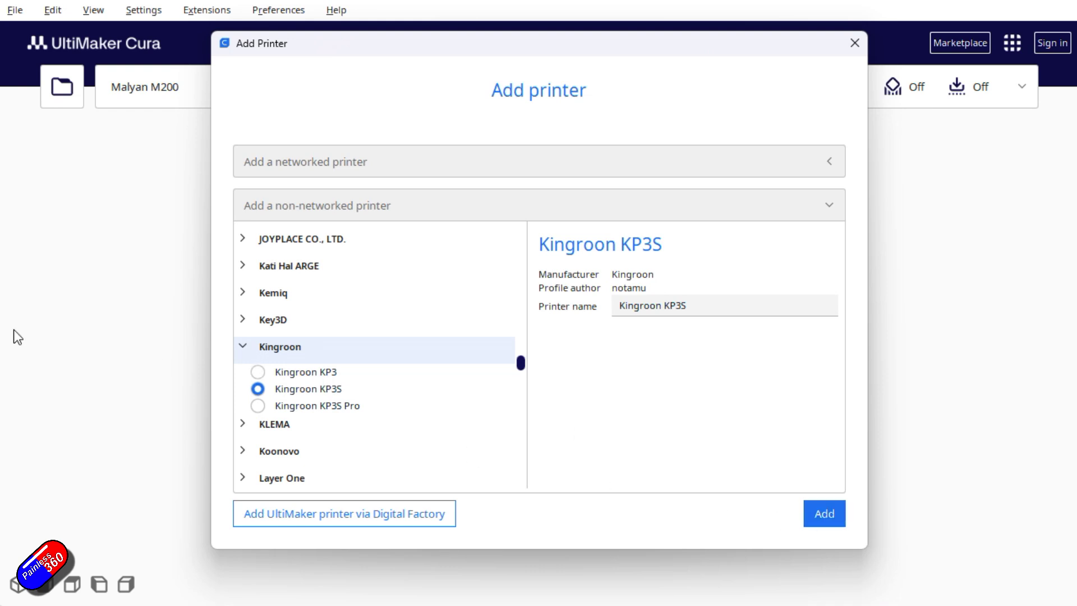
{"action": "left_click", "coordinate": [855, 42]}
{"action": "left_click", "coordinate": [255, 88]}
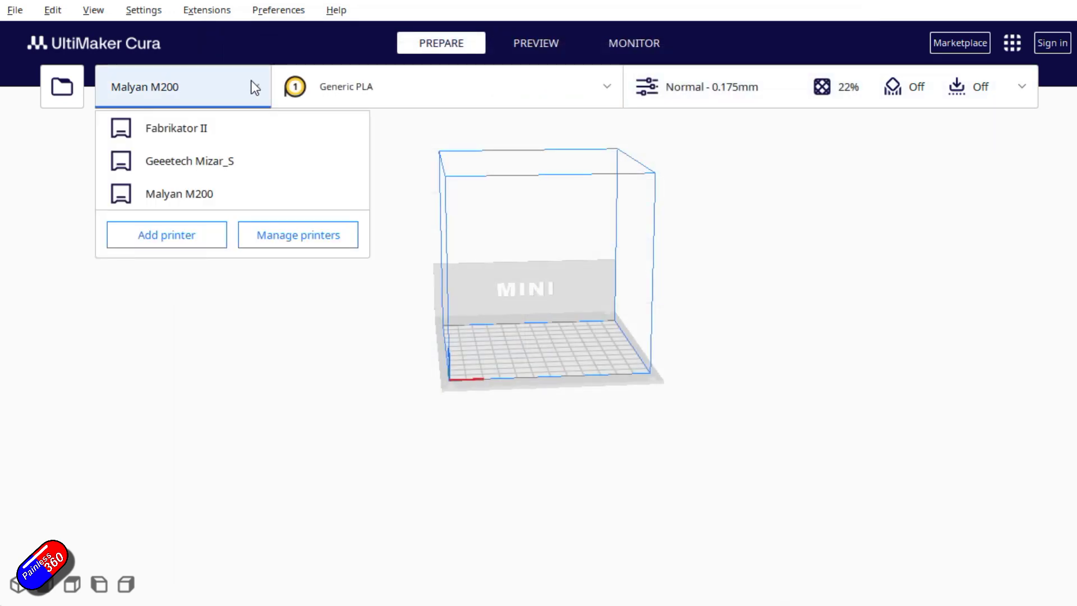
{"action": "left_click", "coordinate": [220, 130]}
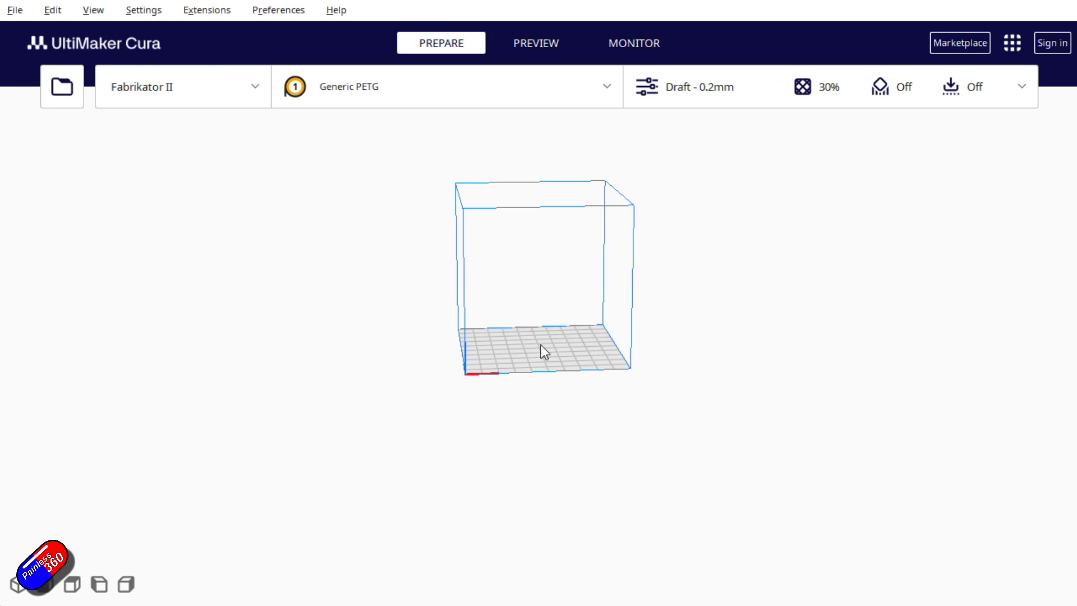
{"action": "left_click", "coordinate": [257, 87]}
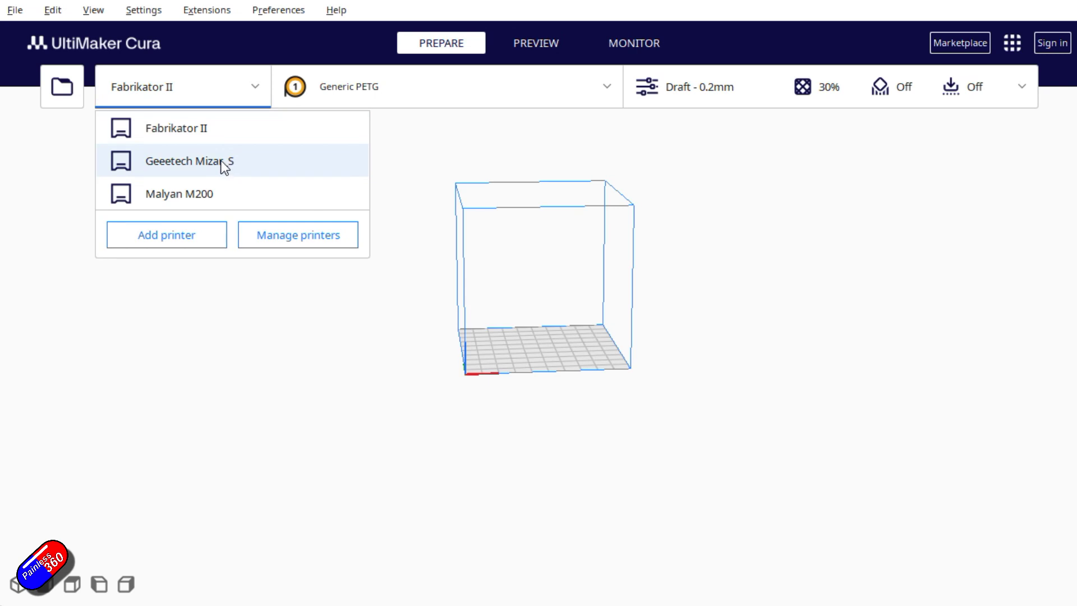
{"action": "left_click", "coordinate": [225, 166]}
{"action": "right_click_drag", "start_coordinate": [573, 349], "coordinate": [459, 294]}
{"action": "left_click", "coordinate": [258, 87]}
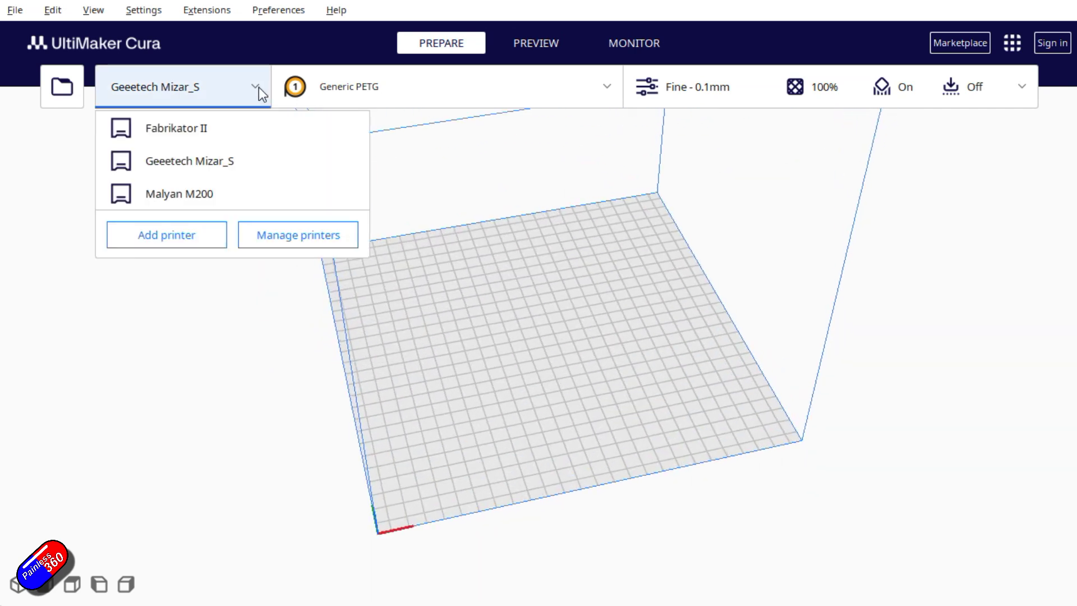
{"action": "left_click", "coordinate": [205, 195]}
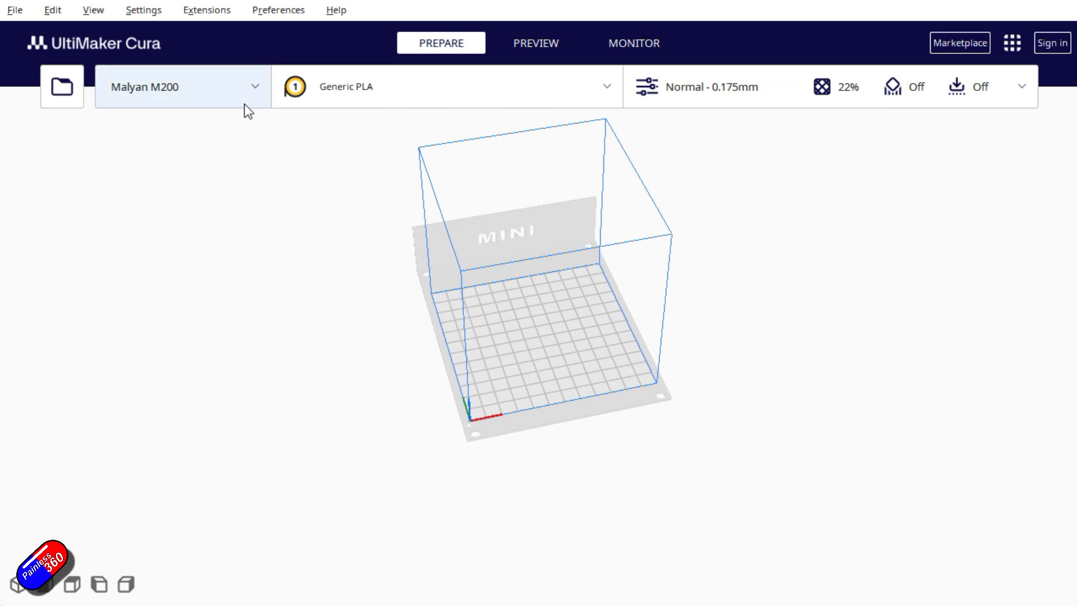
- Add the Malyan M200 as a non-UltiMaker printer and view its empty build plate
{"action": "left_click", "coordinate": [257, 90]}
{"action": "left_click", "coordinate": [207, 239]}
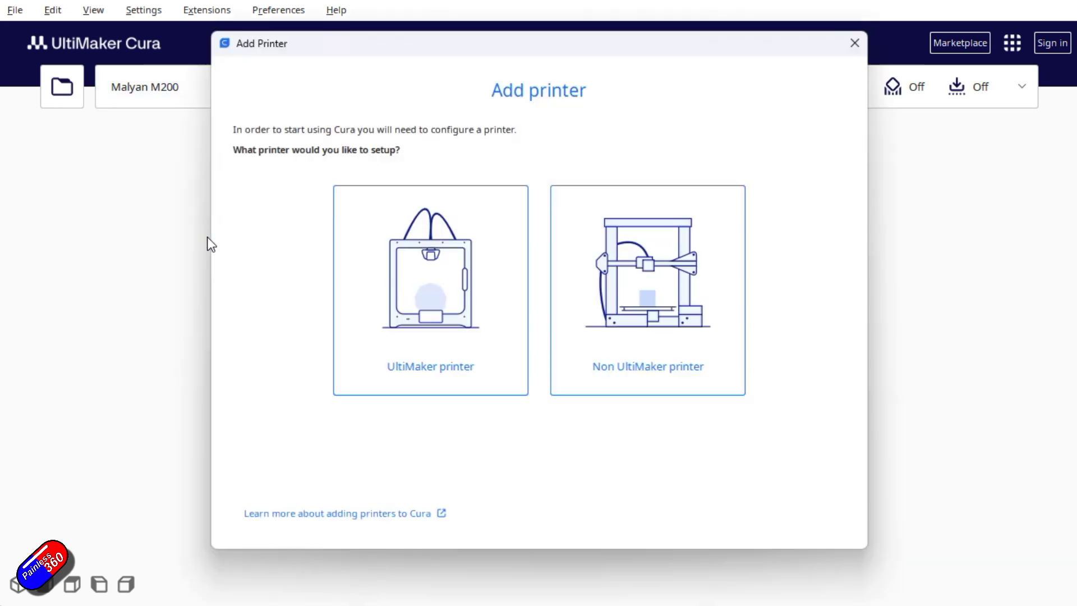
{"action": "left_click", "coordinate": [698, 366]}
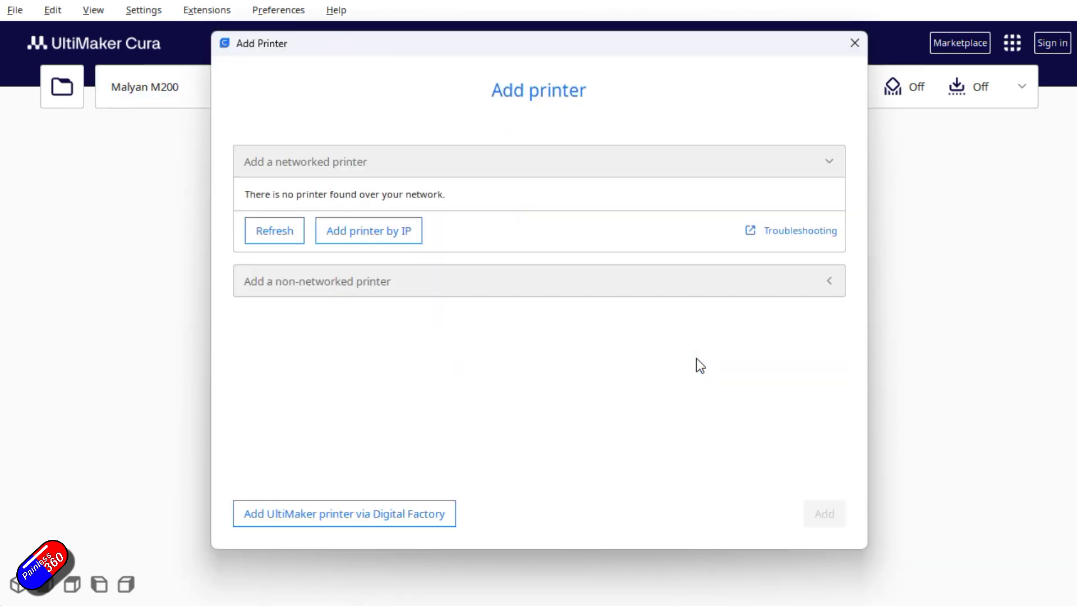
{"action": "left_click", "coordinate": [781, 279]}
{"action": "scroll", "coordinate": [386, 352], "scroll_direction": "down", "scroll_amount": 20}
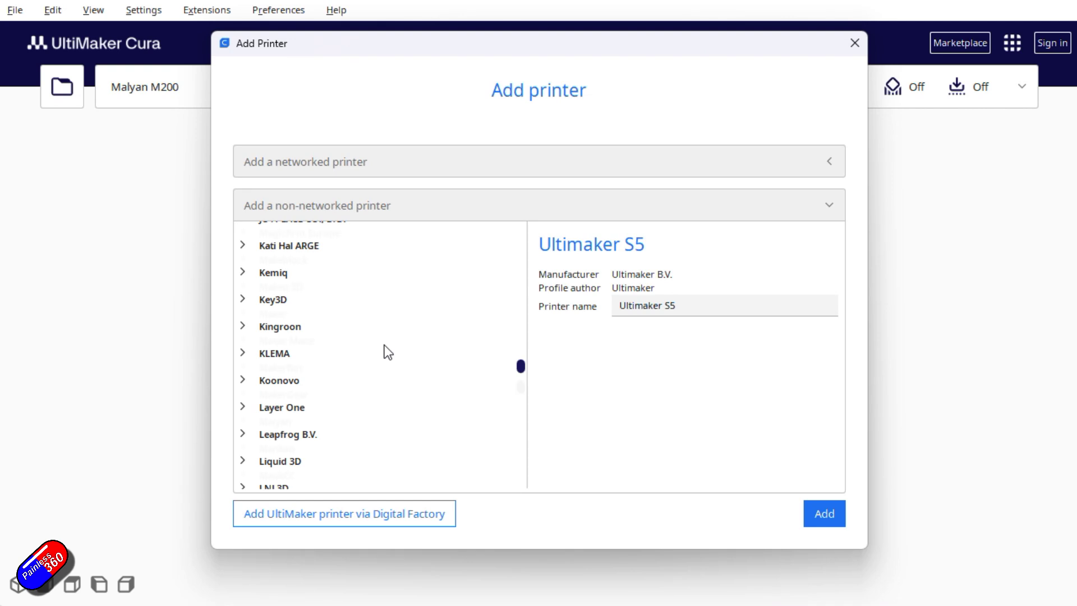
{"action": "scroll", "coordinate": [386, 351], "scroll_direction": "down", "scroll_amount": 5}
{"action": "left_click", "coordinate": [245, 422]}
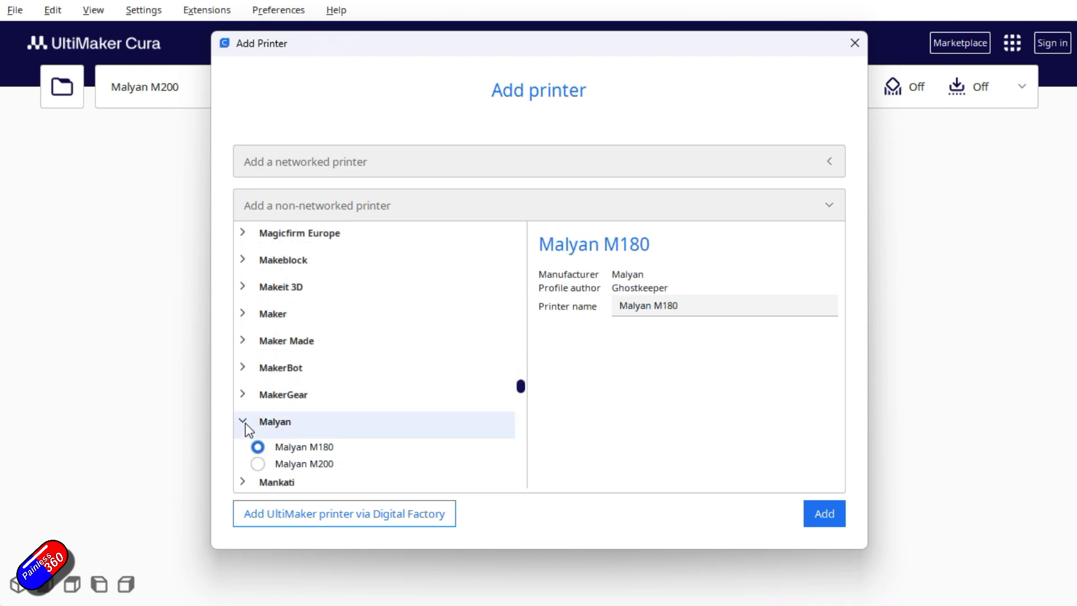
{"action": "left_click", "coordinate": [296, 464]}
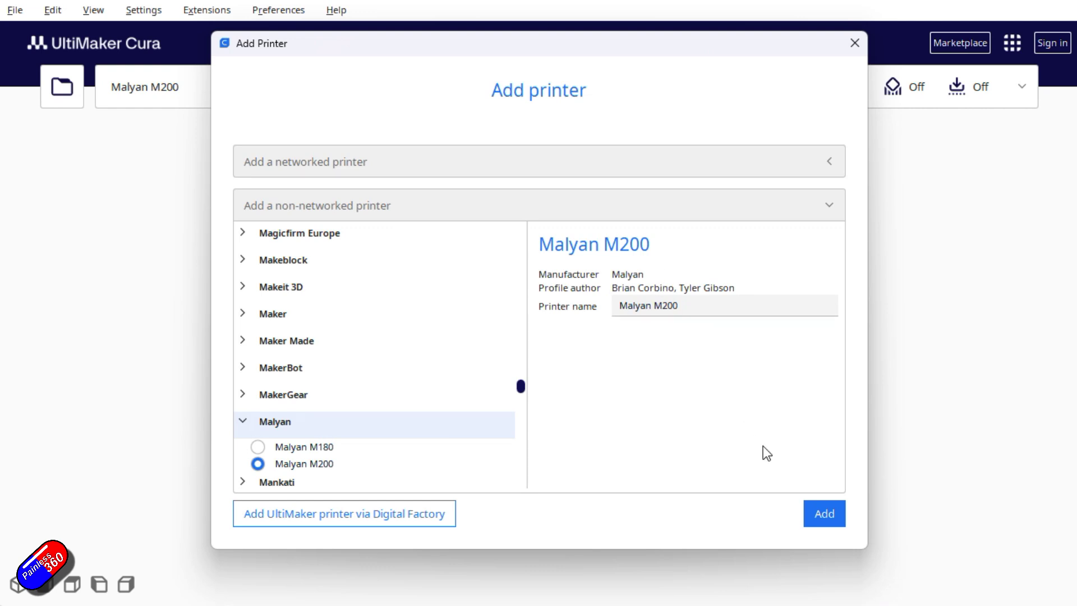
{"action": "left_click", "coordinate": [855, 45]}
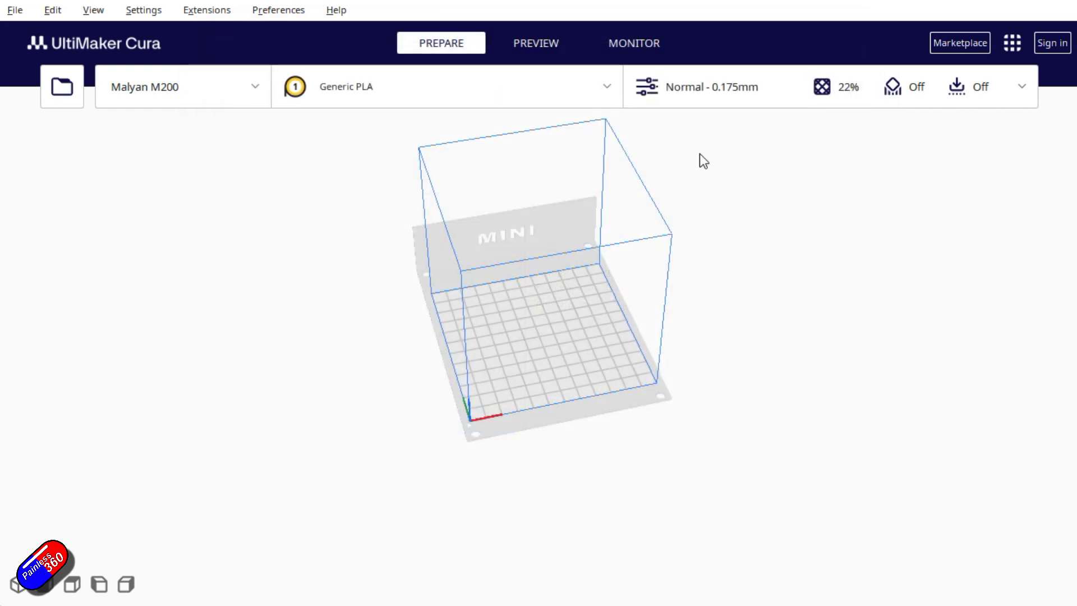
{"action": "mouse_move", "coordinate": [572, 331]}
{"action": "right_mouse_down"}
{"action": "mouse_move", "coordinate": [567, 300]}
{"action": "mouse_move", "coordinate": [656, 265]}
{"action": "mouse_move", "coordinate": [679, 368]}
{"action": "mouse_move", "coordinate": [577, 368]}
{"action": "mouse_move", "coordinate": [577, 286]}
{"action": "mouse_move", "coordinate": [563, 315]}
{"action": "right_mouse_up"}
{"action": "scroll", "coordinate": [502, 329], "scroll_direction": "up", "scroll_amount": 5}
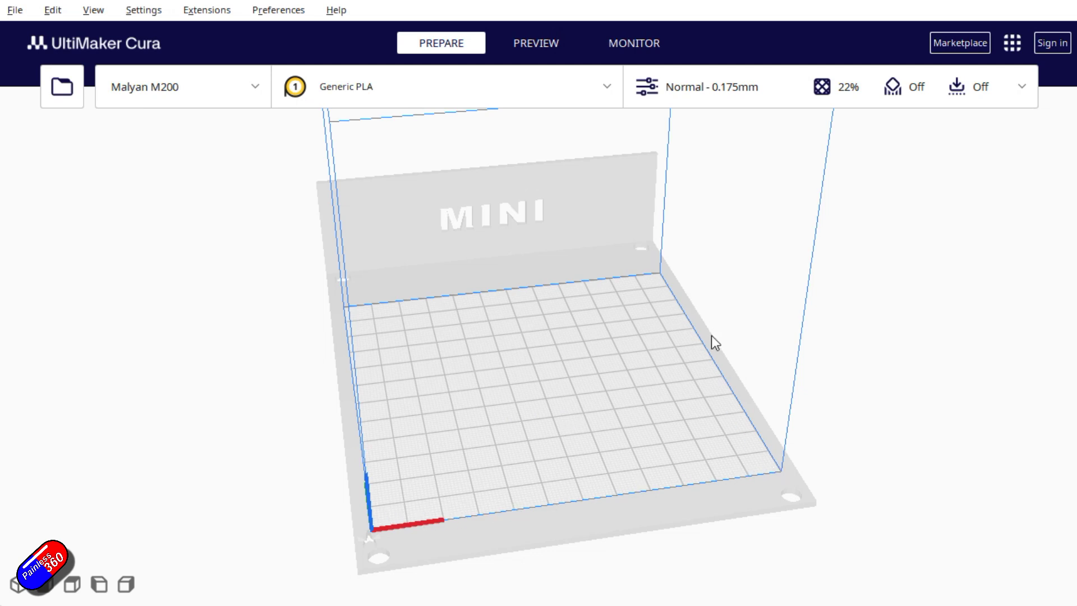
{"action": "scroll", "coordinate": [733, 296], "scroll_direction": "down", "scroll_amount": 3}
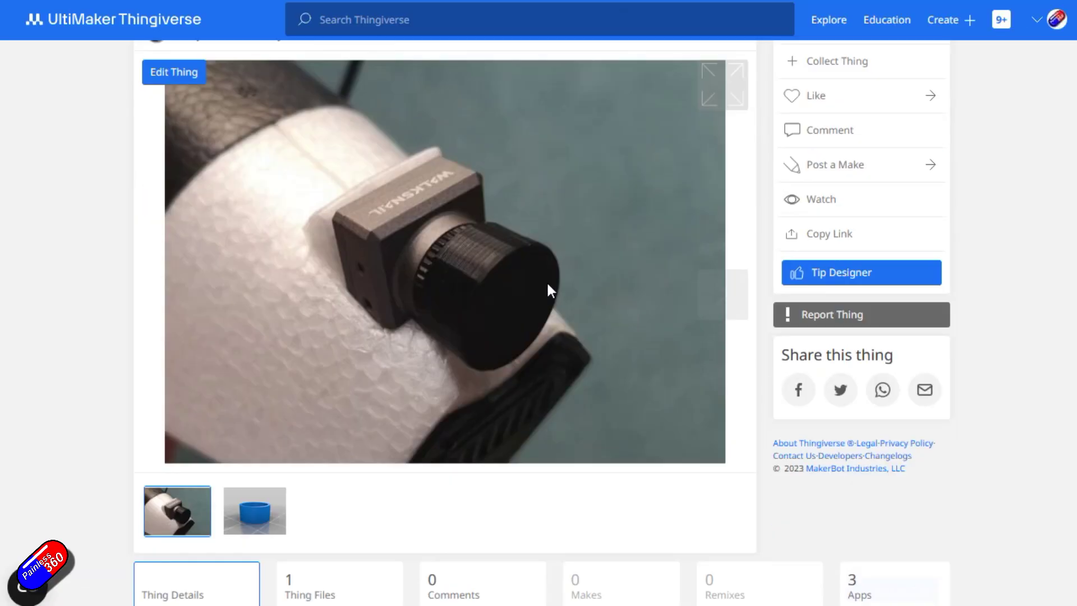
{"action": "scroll", "coordinate": [547, 280], "scroll_direction": "down", "scroll_amount": 3}
- Download Walksnail_Lens_Cap_V0.1.stl from the Thing Files list and open its download folder
{"action": "left_click", "coordinate": [342, 289]}
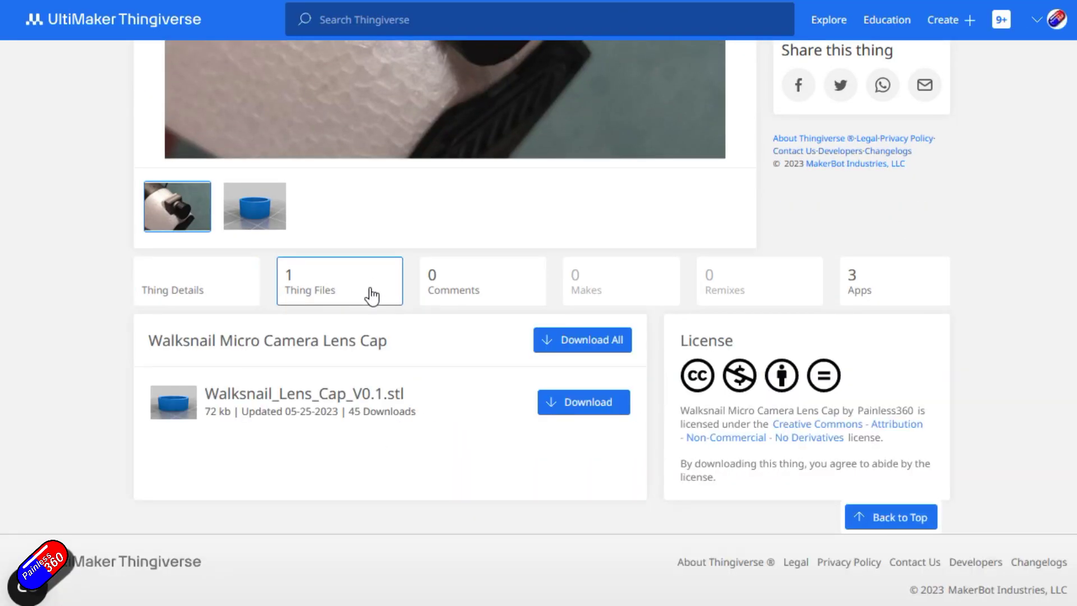
{"action": "left_click", "coordinate": [576, 411]}
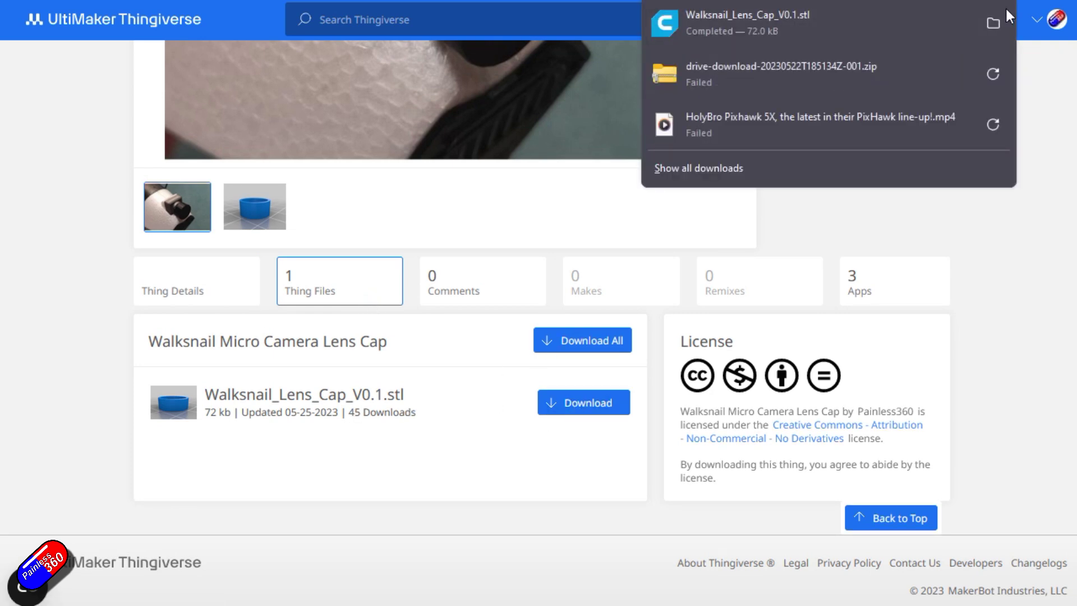
{"action": "left_click", "coordinate": [994, 23]}
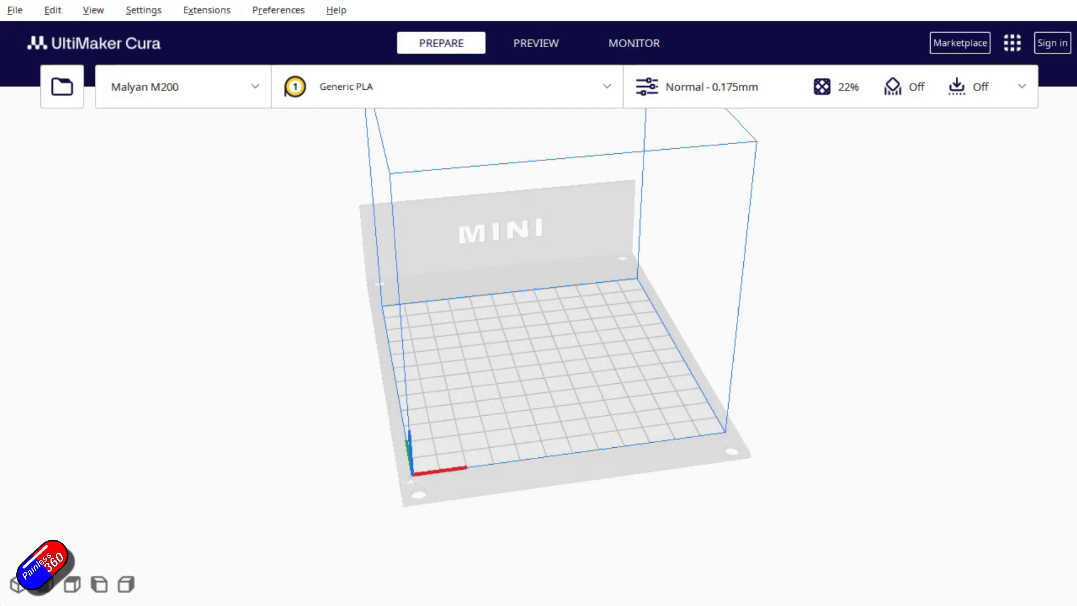
- Drop Walksnail_Lens_Cap_V0.1.stl from the file browser onto the Malyan M200 build plate
{"action": "left_click_drag", "start_coordinate": [0, 409], "coordinate": [540, 381]}
{"action": "scroll", "coordinate": [541, 381], "scroll_direction": "up", "scroll_amount": 3}
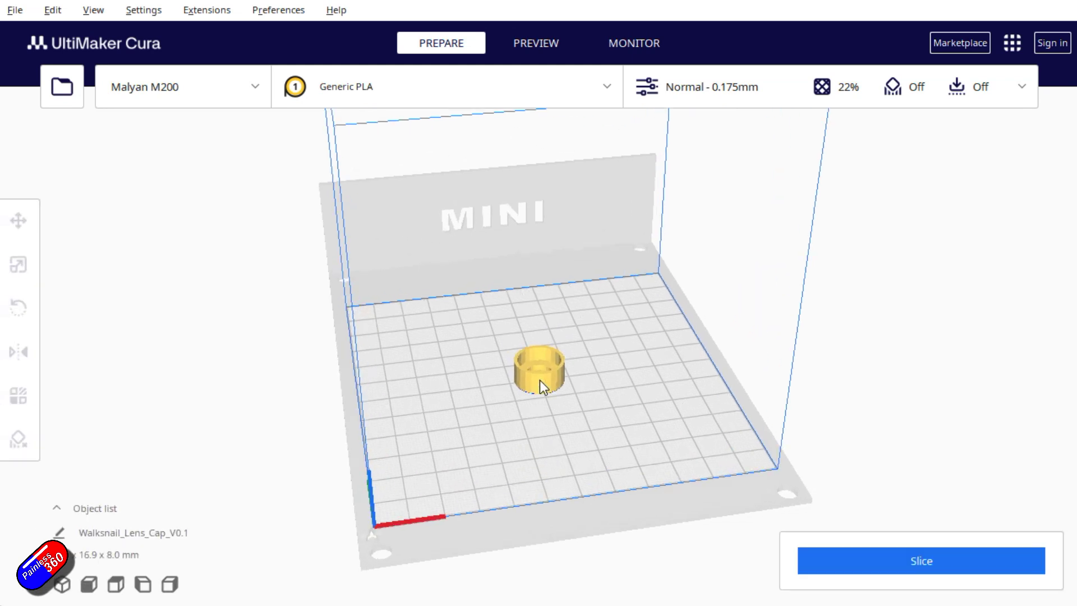
{"action": "scroll", "coordinate": [540, 379], "scroll_direction": "up", "scroll_amount": 3}
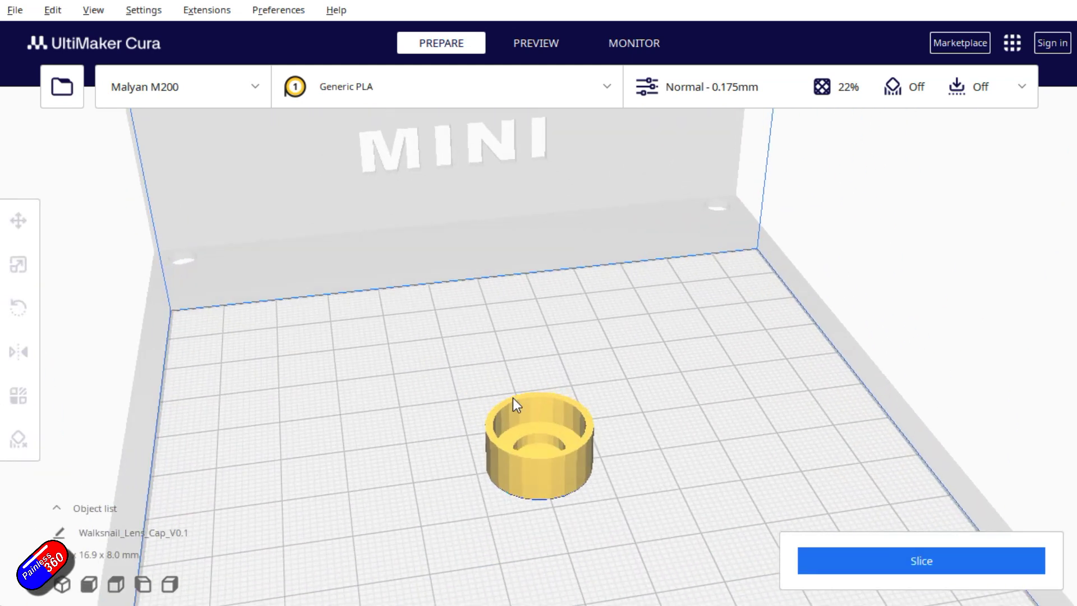
{"action": "scroll", "coordinate": [513, 398], "scroll_direction": "up", "scroll_amount": 5}
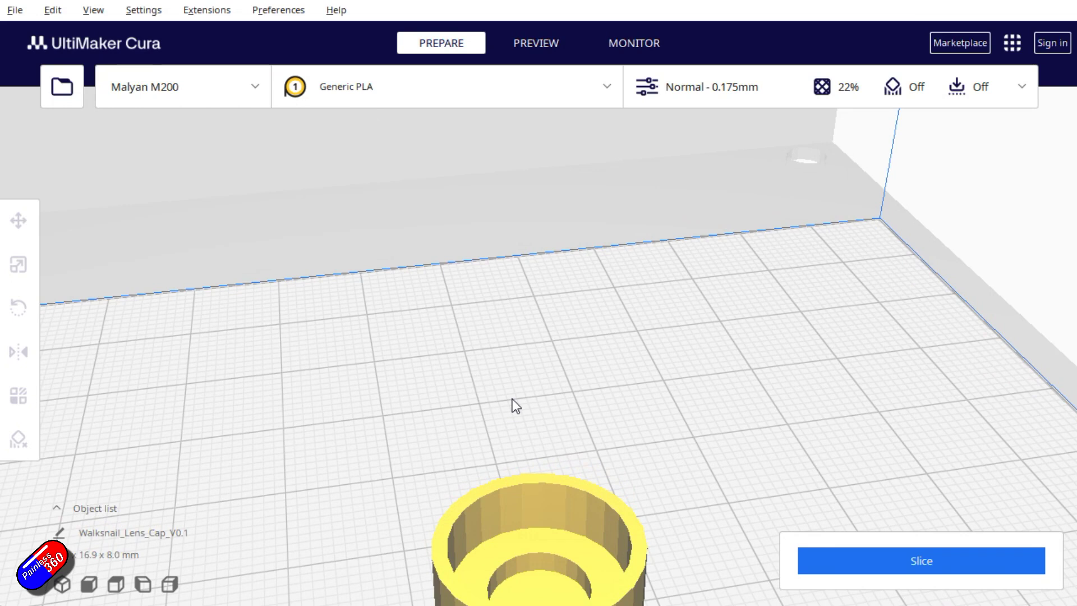
{"action": "right_click_drag", "start_coordinate": [516, 400], "coordinate": [519, 427]}
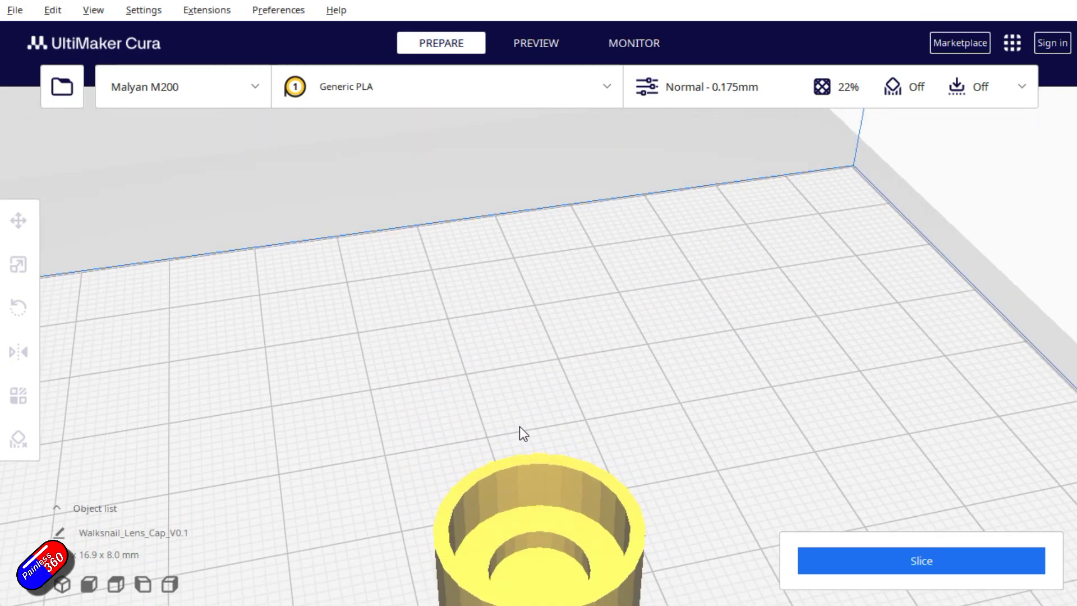
- Move the 16.9 x 8.0 mm lens cap to the plate centre, near X 0.19, Y -0.15
{"action": "left_click", "coordinate": [527, 475]}
{"action": "scroll", "coordinate": [524, 364], "scroll_direction": "up", "scroll_amount": 6}
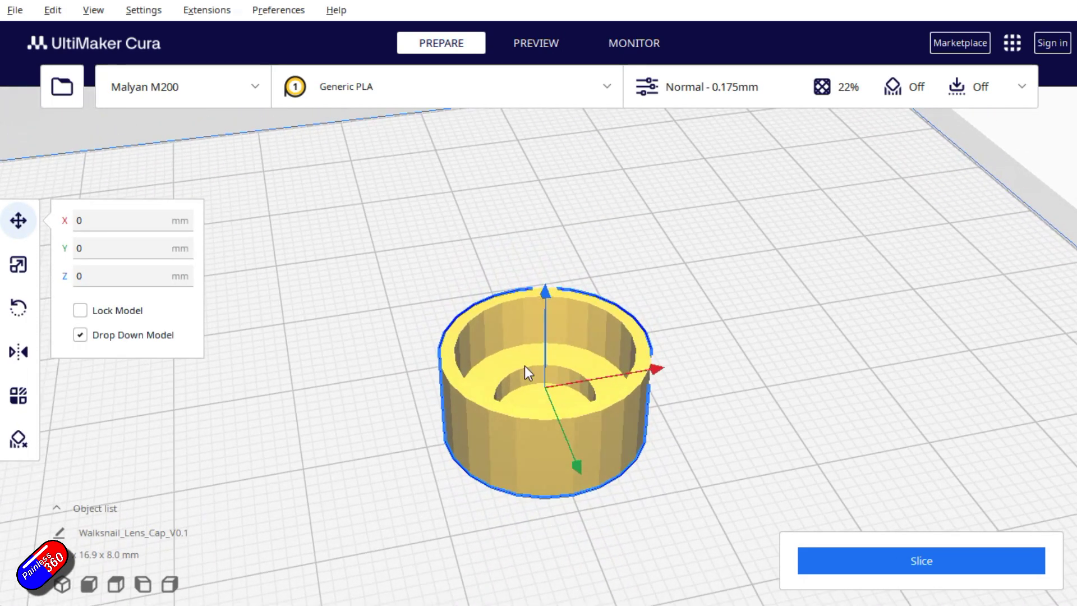
{"action": "right_click_drag", "start_coordinate": [735, 426], "coordinate": [581, 442]}
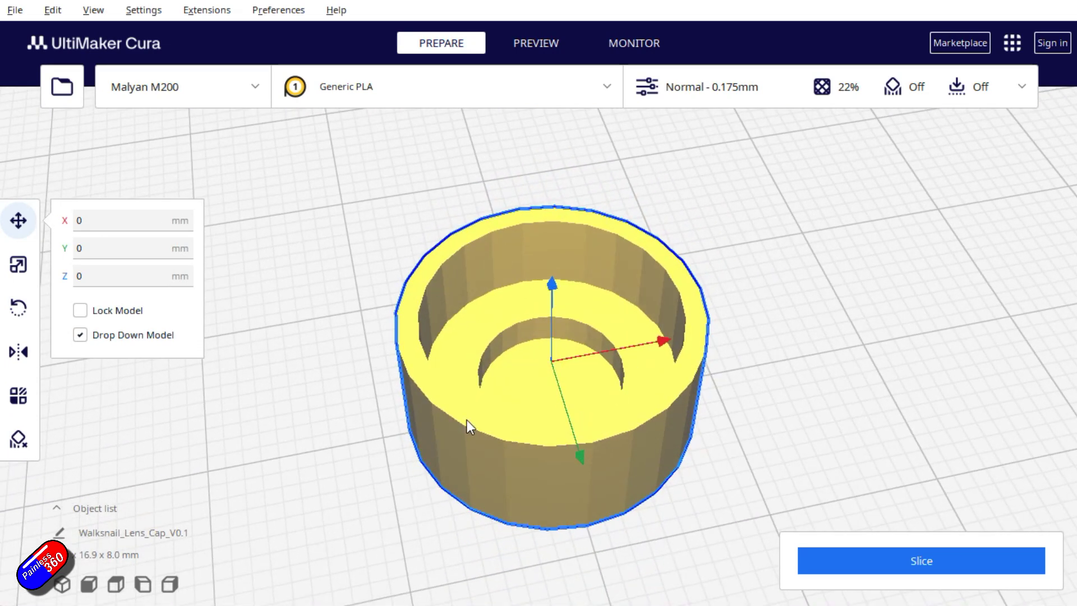
{"action": "scroll", "coordinate": [467, 419], "scroll_direction": "down", "scroll_amount": 5}
{"action": "mouse_move", "coordinate": [513, 354]}
{"action": "left_mouse_down"}
{"action": "mouse_move", "coordinate": [486, 450]}
{"action": "mouse_move", "coordinate": [517, 447]}
{"action": "mouse_move", "coordinate": [495, 329]}
{"action": "mouse_move", "coordinate": [519, 352]}
{"action": "left_mouse_up"}
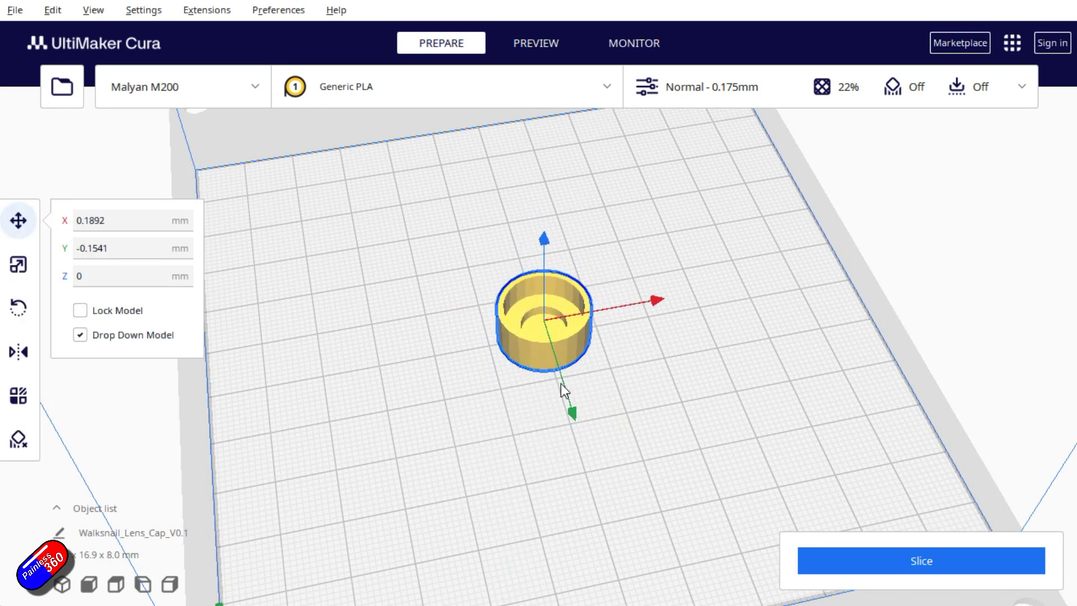
{"action": "scroll", "coordinate": [561, 383], "scroll_direction": "up", "scroll_amount": 6}
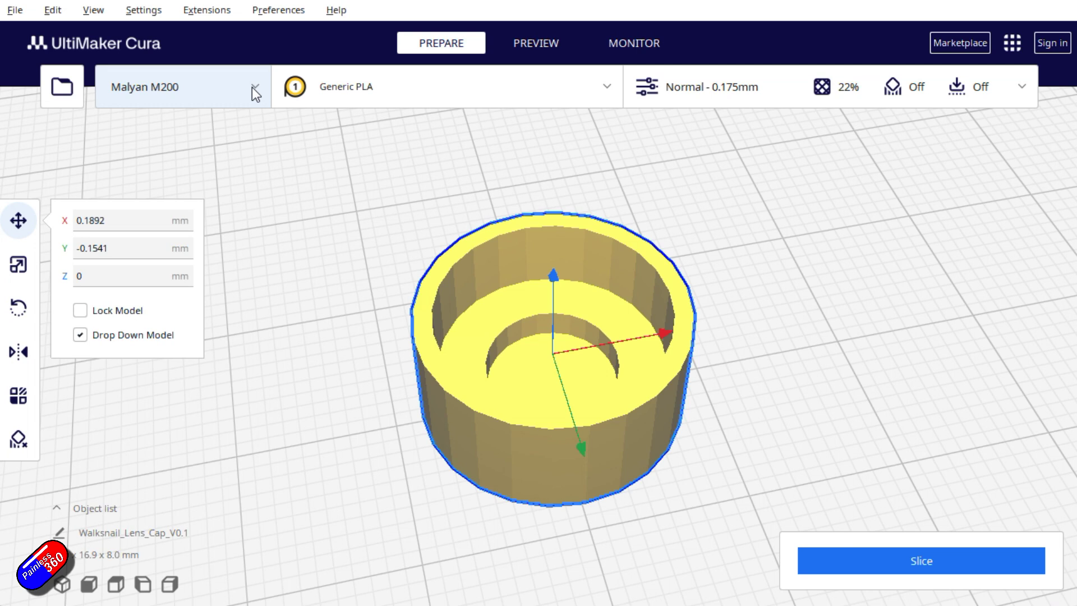
{"action": "left_click", "coordinate": [604, 89]}
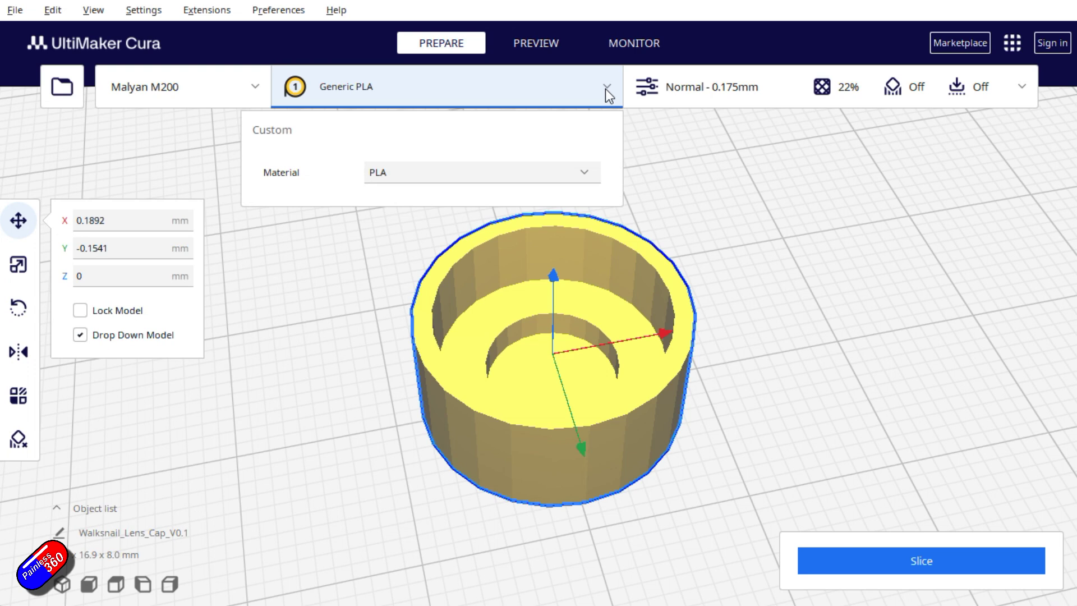
{"action": "left_click", "coordinate": [586, 172]}
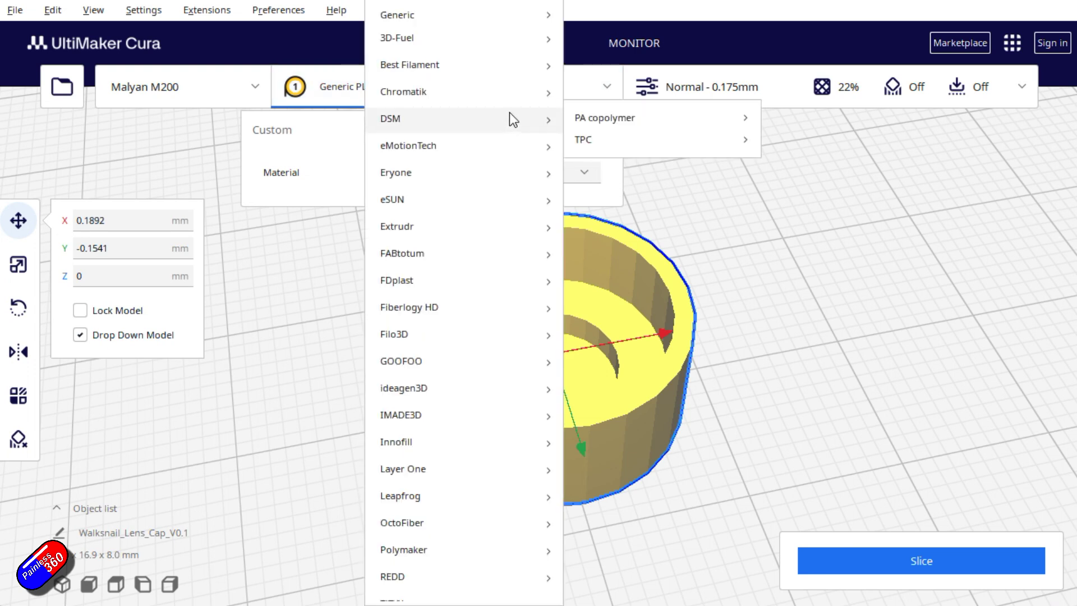
{"action": "scroll", "coordinate": [473, 359], "scroll_direction": "down", "scroll_amount": 5}
{"action": "scroll", "coordinate": [473, 358], "scroll_direction": "up", "scroll_amount": 3}
{"action": "scroll", "coordinate": [474, 358], "scroll_direction": "down", "scroll_amount": 3}
{"action": "scroll", "coordinate": [473, 358], "scroll_direction": "up", "scroll_amount": 4}
{"action": "scroll", "coordinate": [473, 357], "scroll_direction": "down", "scroll_amount": 3}
{"action": "scroll", "coordinate": [474, 358], "scroll_direction": "up", "scroll_amount": 1}
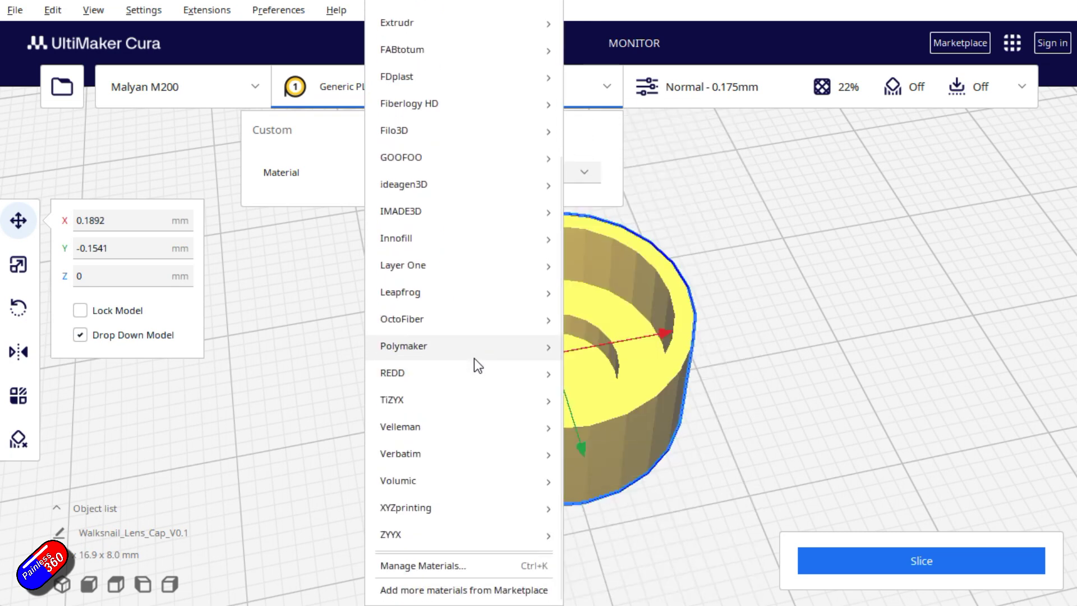
{"action": "scroll", "coordinate": [473, 358], "scroll_direction": "up", "scroll_amount": 5}
{"action": "mouse_move", "coordinate": [472, 355]}
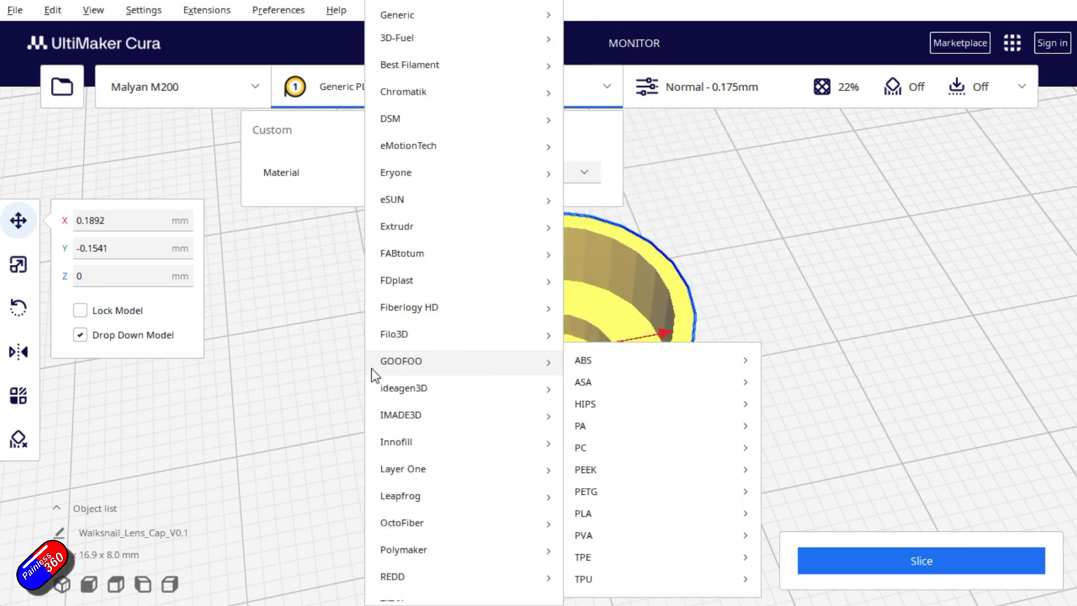
{"action": "left_click", "coordinate": [315, 343]}
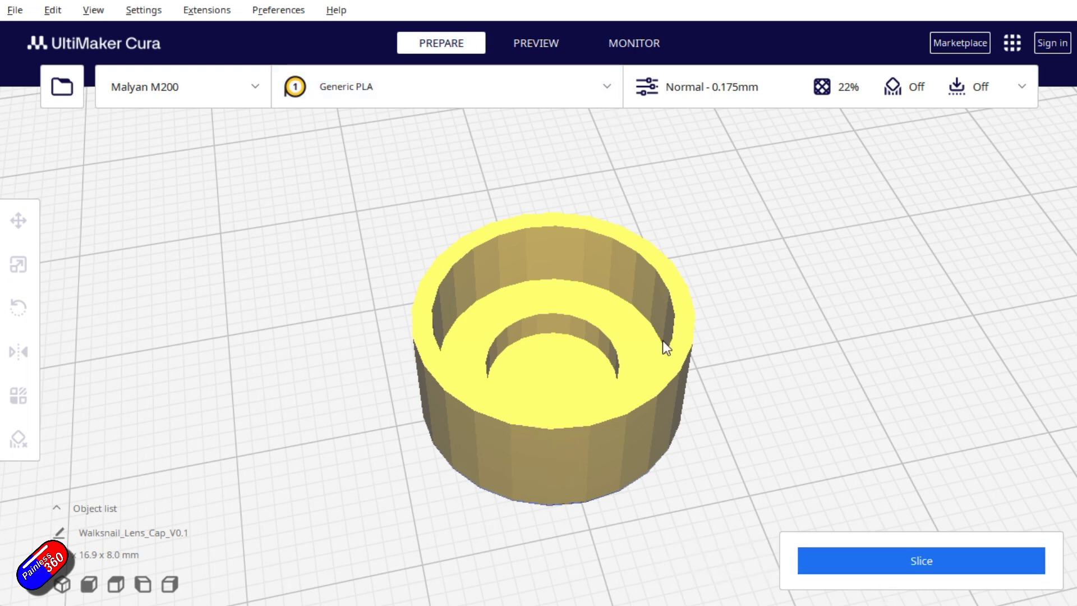
{"action": "left_click", "coordinate": [1019, 88]}
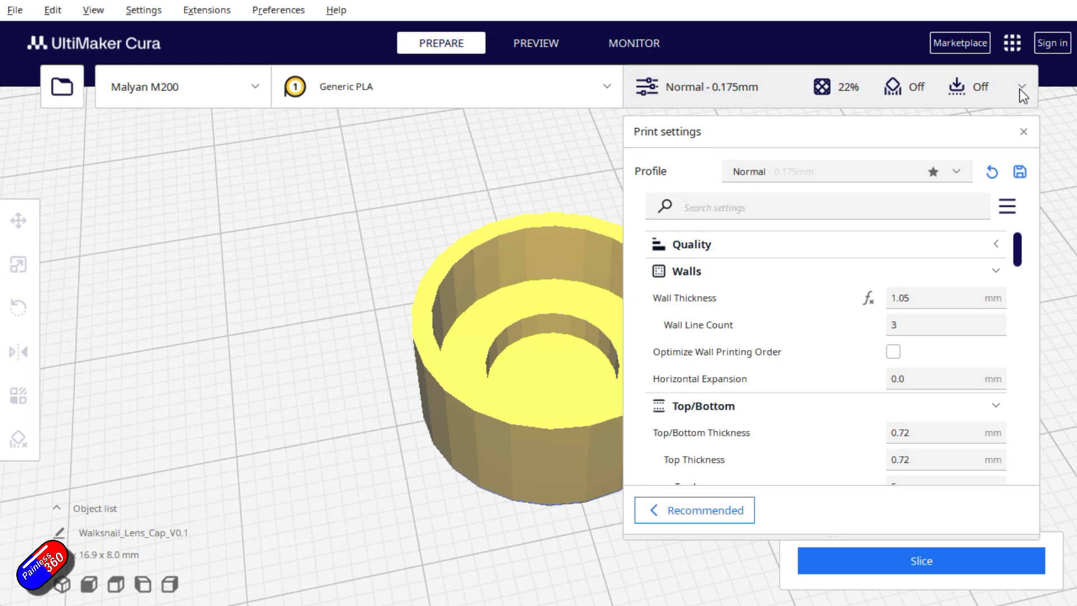
{"action": "left_click", "coordinate": [959, 172]}
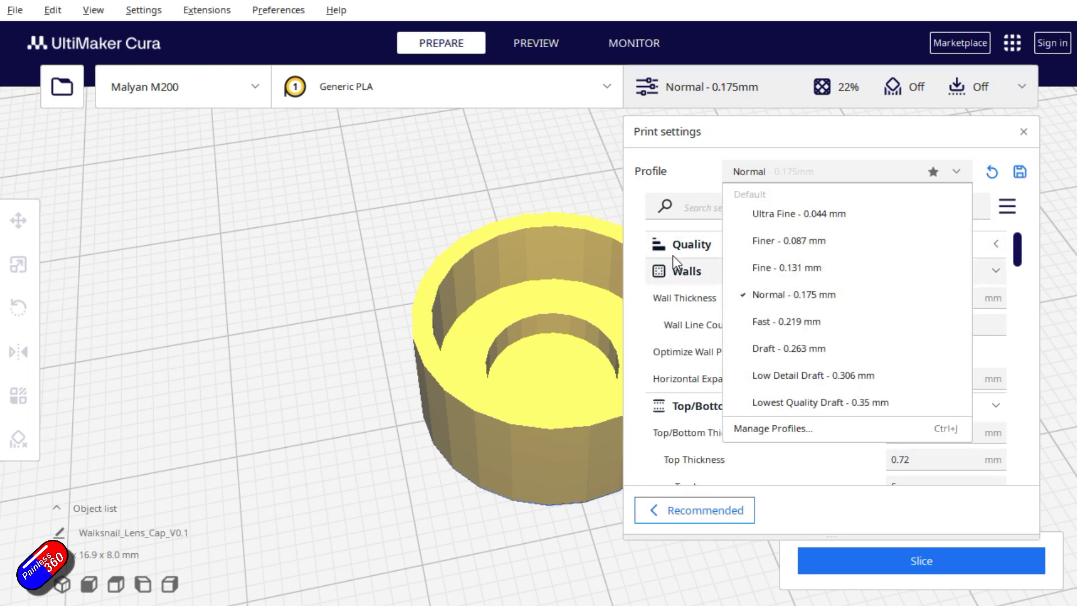
{"action": "left_click", "coordinate": [581, 166]}
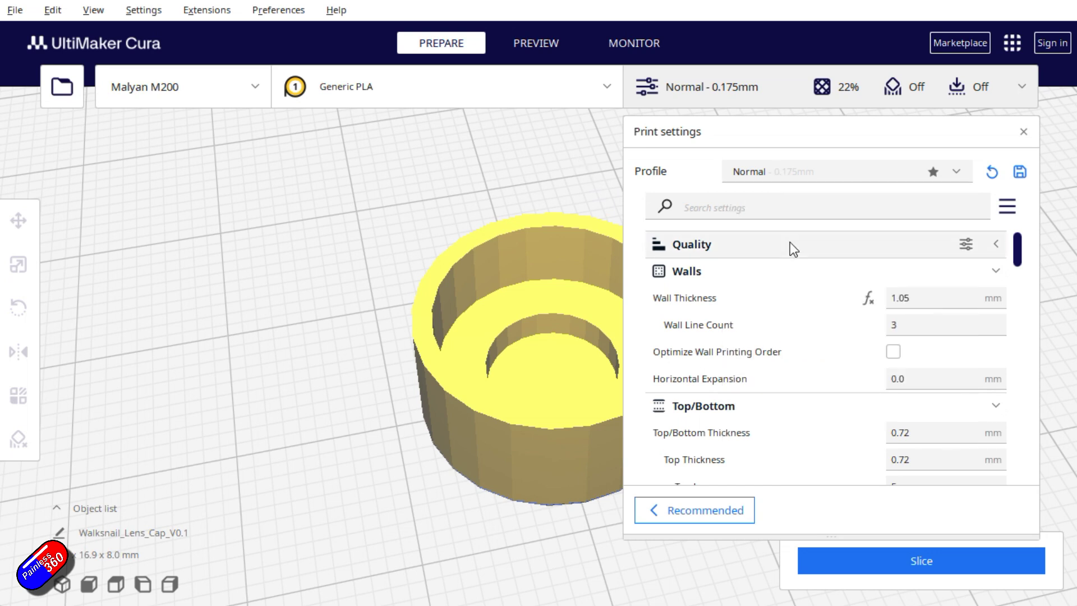
{"action": "scroll", "coordinate": [779, 266], "scroll_direction": "down", "scroll_amount": 2}
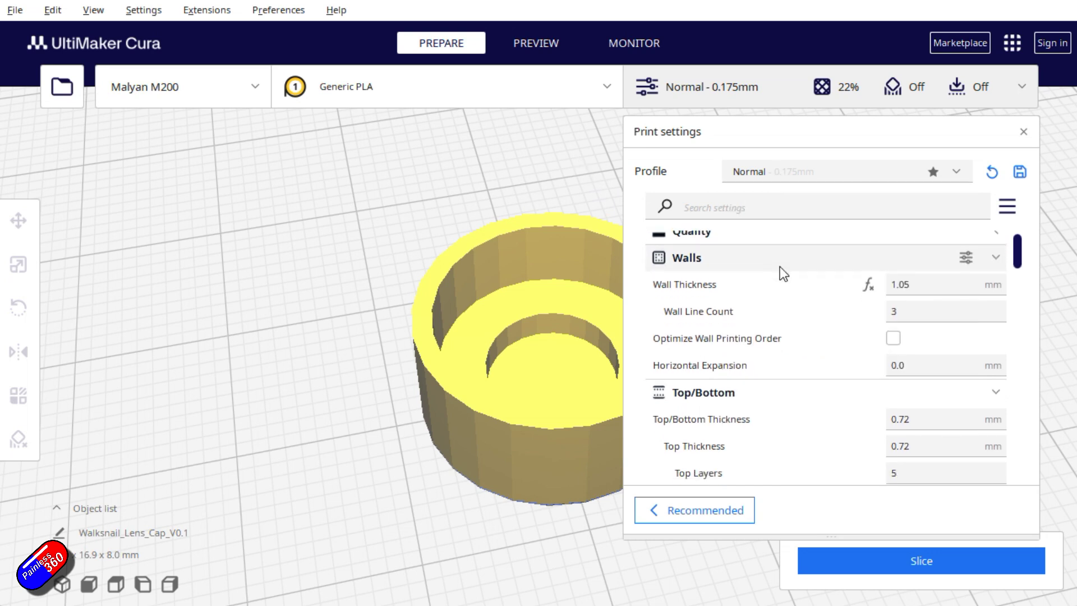
{"action": "scroll", "coordinate": [780, 266], "scroll_direction": "up", "scroll_amount": 2}
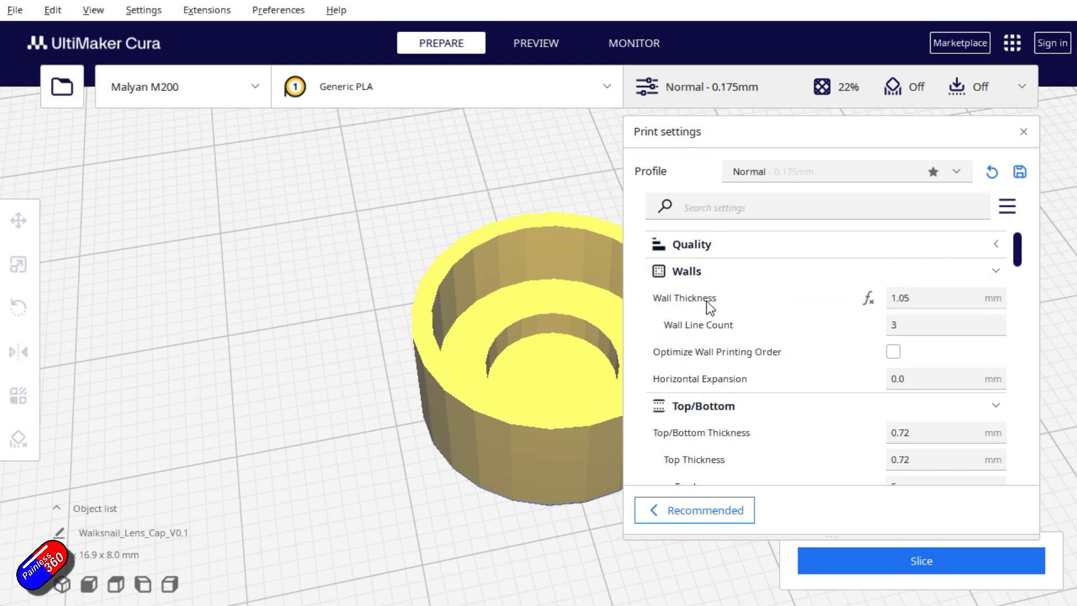
{"action": "mouse_move", "coordinate": [686, 300]}
{"action": "scroll", "coordinate": [833, 325], "scroll_direction": "down", "scroll_amount": 5}
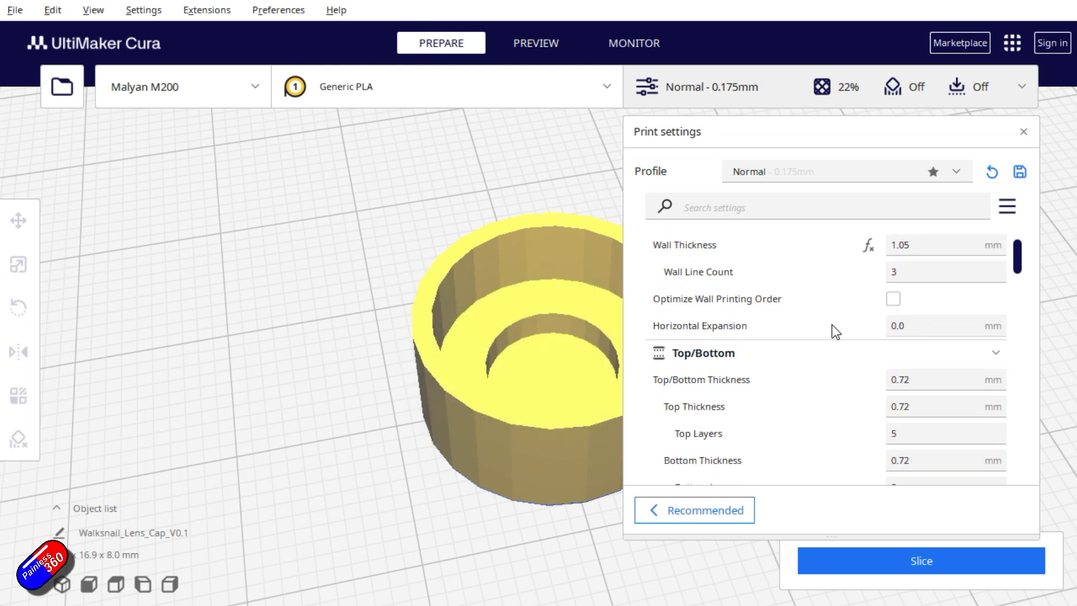
{"action": "scroll", "coordinate": [827, 304], "scroll_direction": "up", "scroll_amount": 4}
{"action": "scroll", "coordinate": [826, 292], "scroll_direction": "down", "scroll_amount": 5}
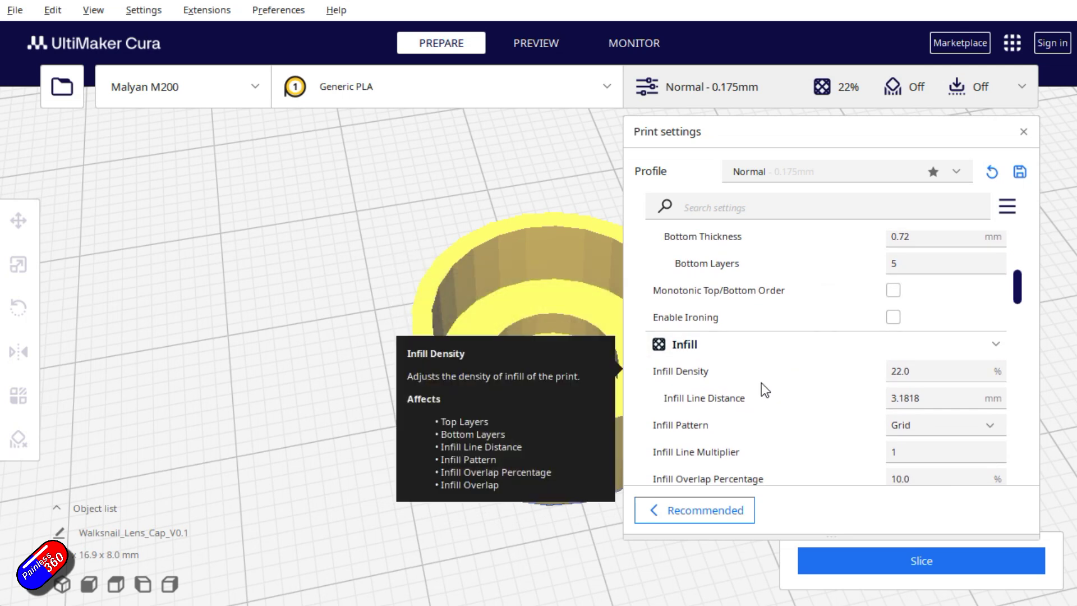
{"action": "mouse_move", "coordinate": [791, 377]}
{"action": "scroll", "coordinate": [890, 375], "scroll_direction": "down", "scroll_amount": 5}
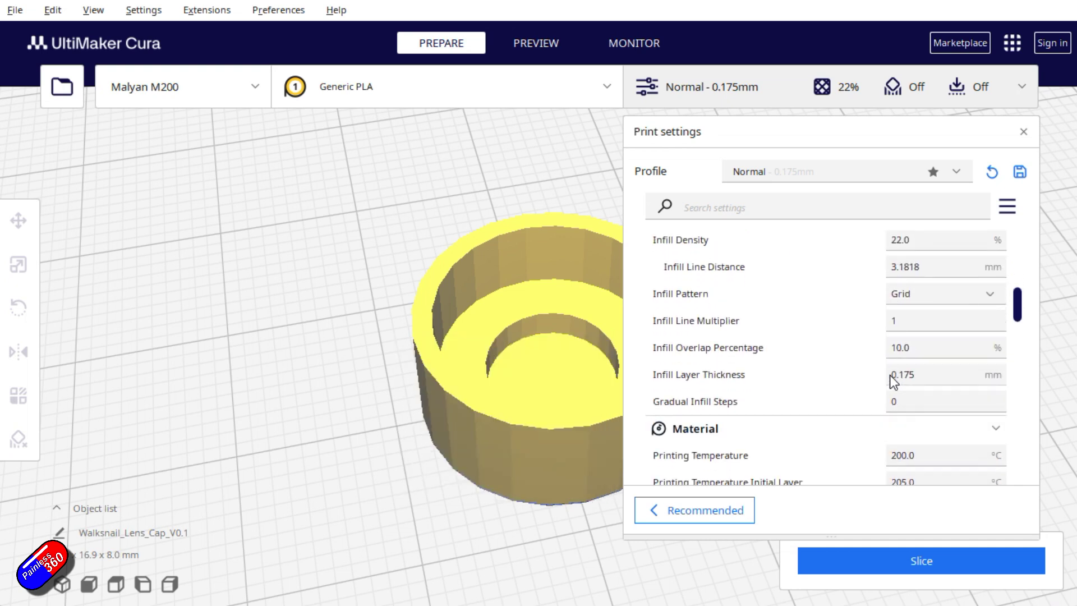
{"action": "mouse_move", "coordinate": [899, 301]}
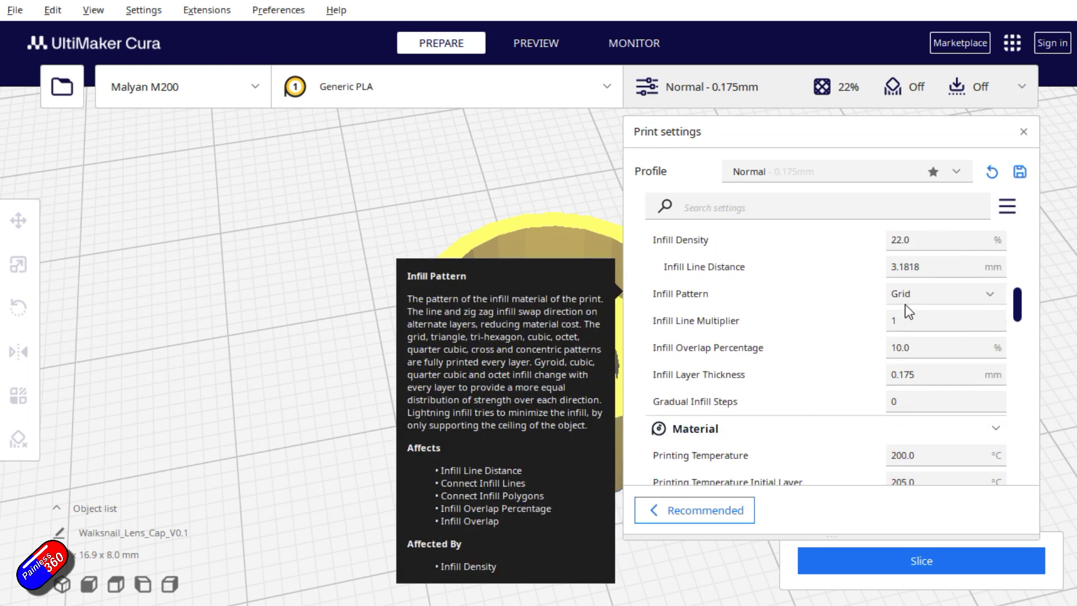
{"action": "mouse_move", "coordinate": [892, 242]}
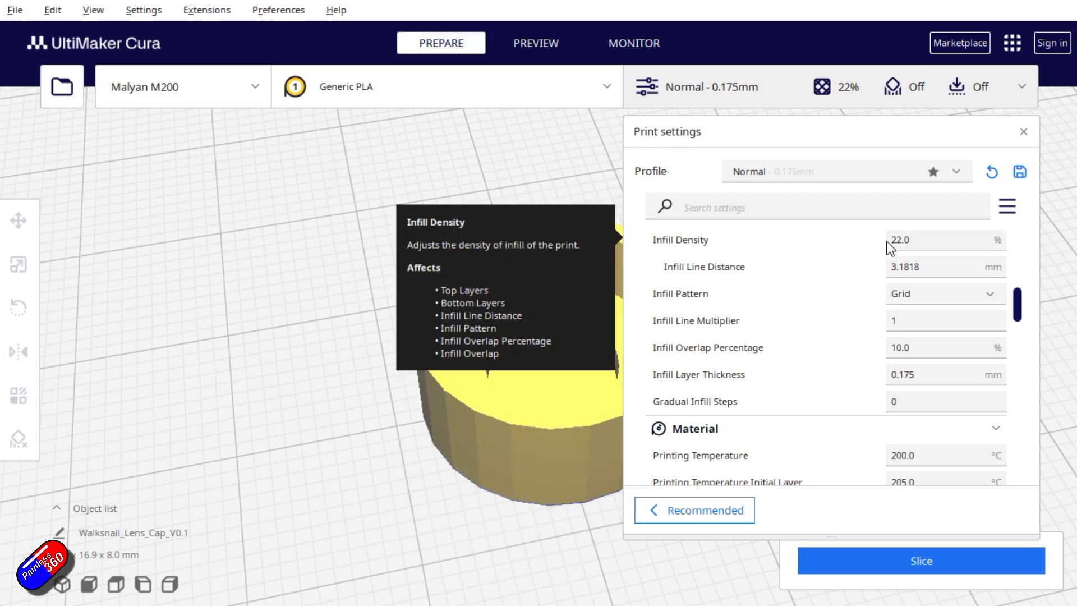
{"action": "mouse_move", "coordinate": [816, 291]}
{"action": "scroll", "coordinate": [817, 290], "scroll_direction": "down", "scroll_amount": 3}
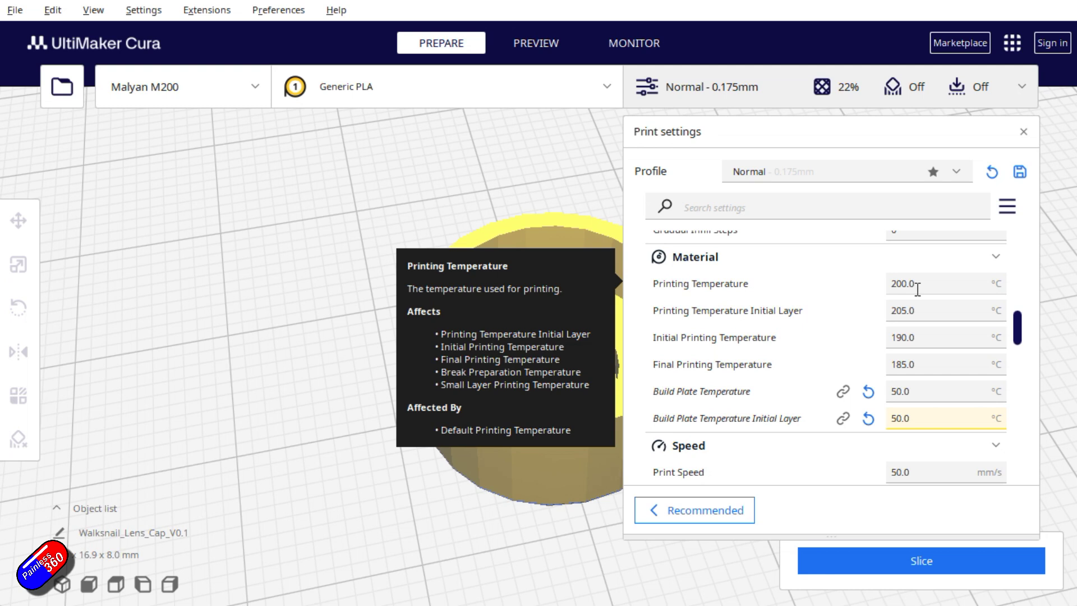
{"action": "scroll", "coordinate": [916, 289], "scroll_direction": "down", "scroll_amount": 3}
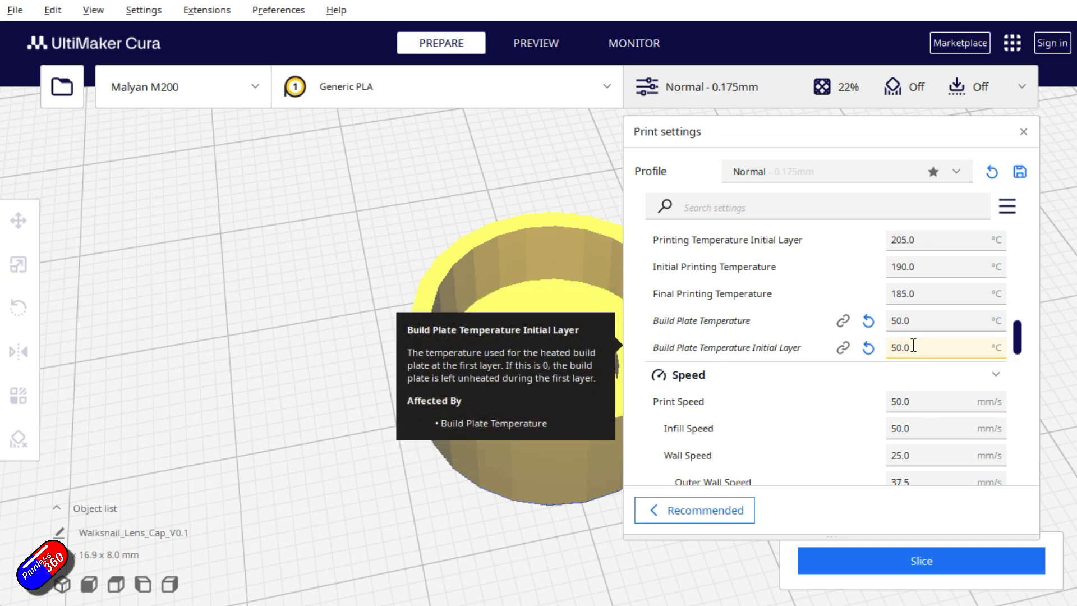
{"action": "scroll", "coordinate": [909, 345], "scroll_direction": "down", "scroll_amount": 2}
{"action": "scroll", "coordinate": [894, 347], "scroll_direction": "down", "scroll_amount": 6}
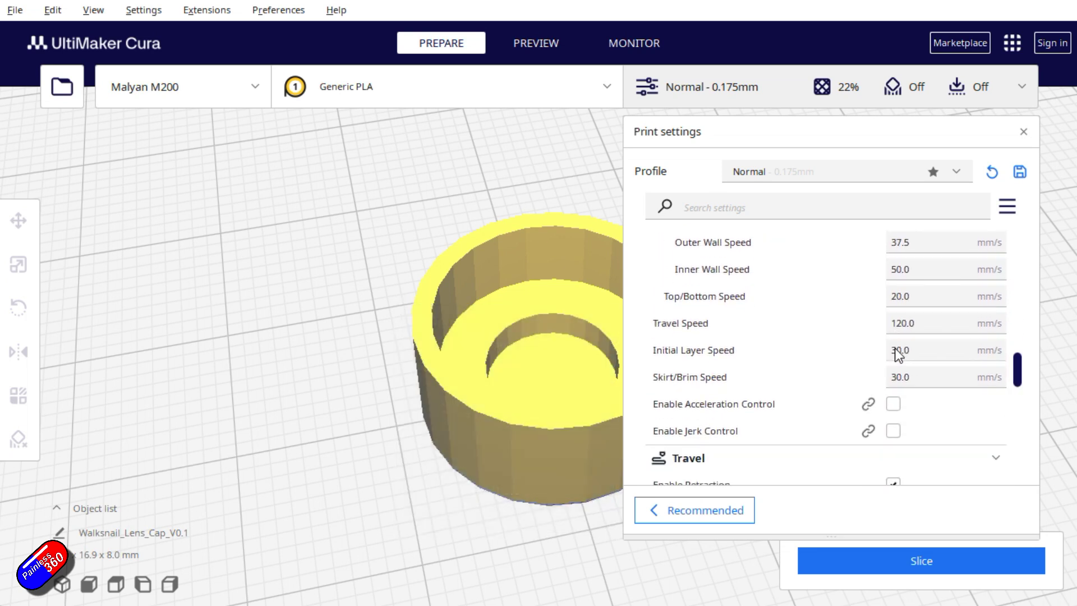
{"action": "scroll", "coordinate": [884, 362], "scroll_direction": "down", "scroll_amount": 5}
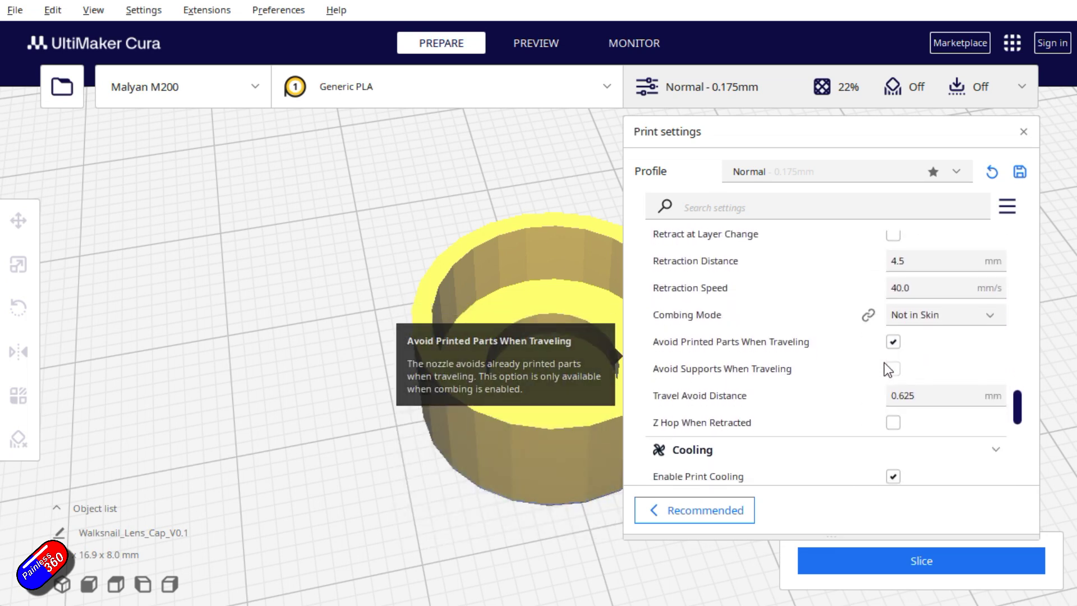
{"action": "scroll", "coordinate": [884, 362], "scroll_direction": "down", "scroll_amount": 6}
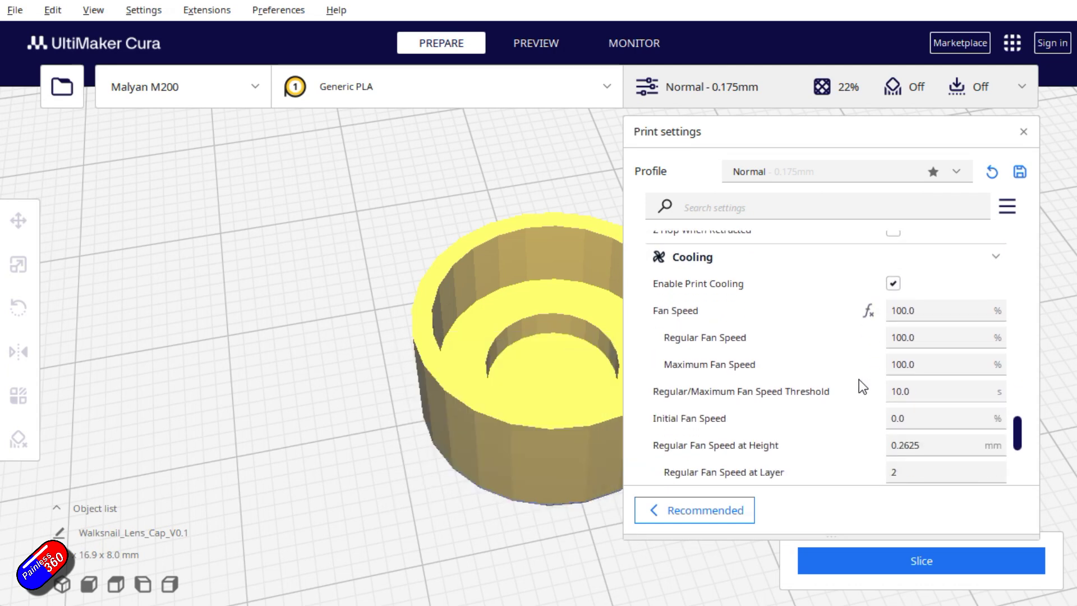
{"action": "scroll", "coordinate": [859, 379], "scroll_direction": "down", "scroll_amount": 5}
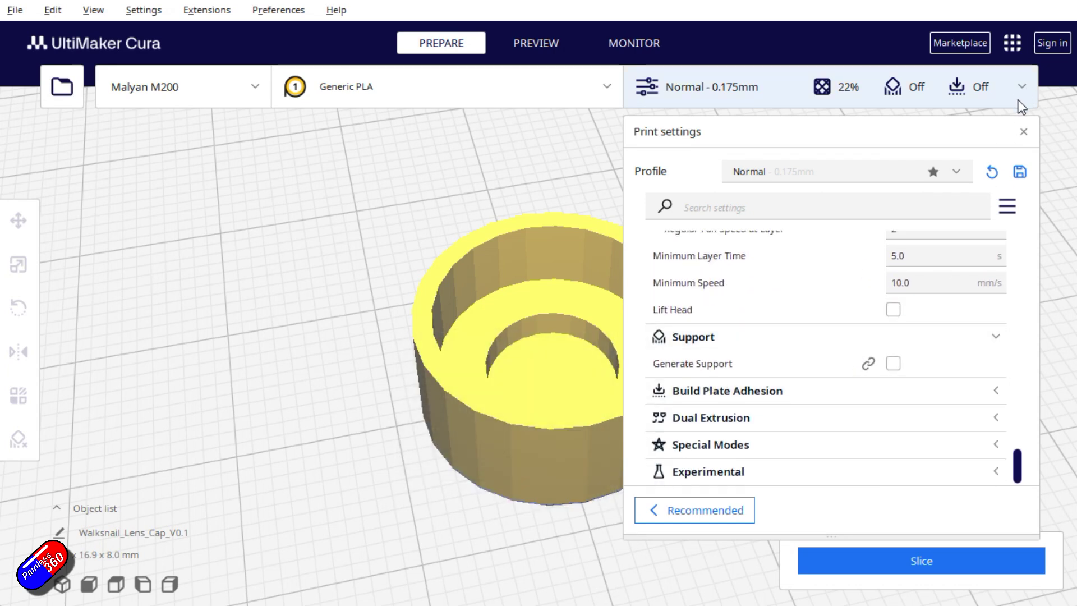
- Close the Print settings panel and slice, giving a 9-minute, 1 g, 0.33 m estimate
{"action": "left_click", "coordinate": [1023, 132]}
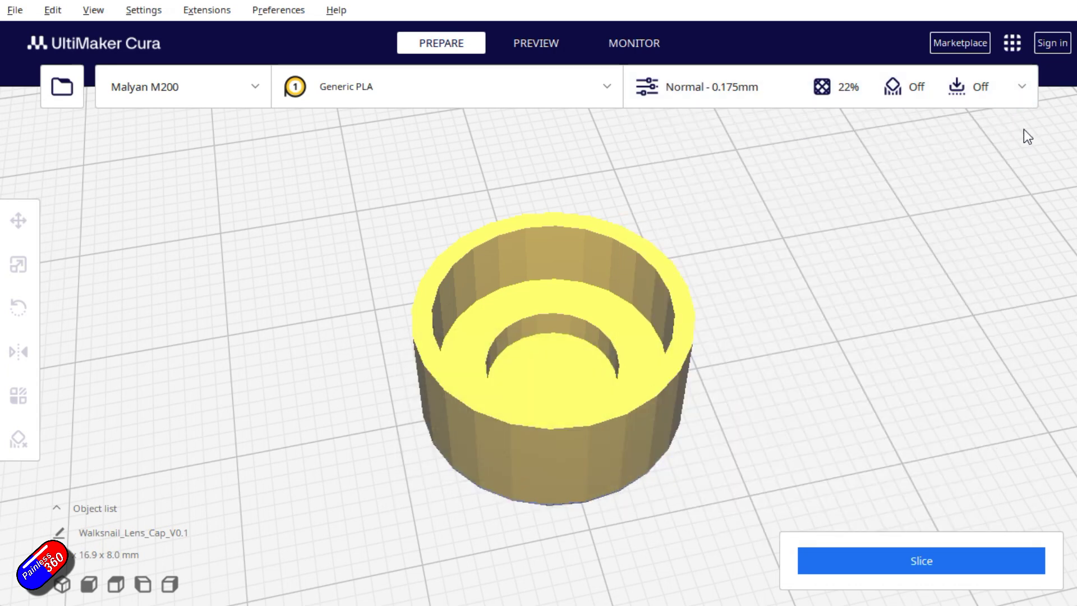
{"action": "left_click", "coordinate": [887, 556]}
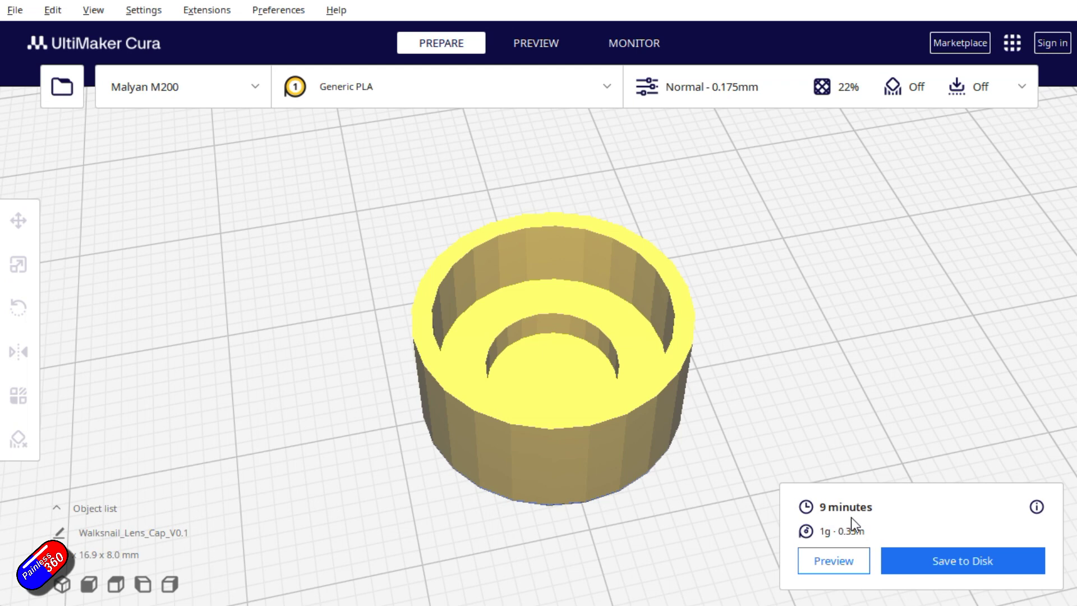
- Preview the 45-layer slice, stepping from layer 1 through layers 2, 3, 5 and back to the top
{"action": "left_click", "coordinate": [835, 560]}
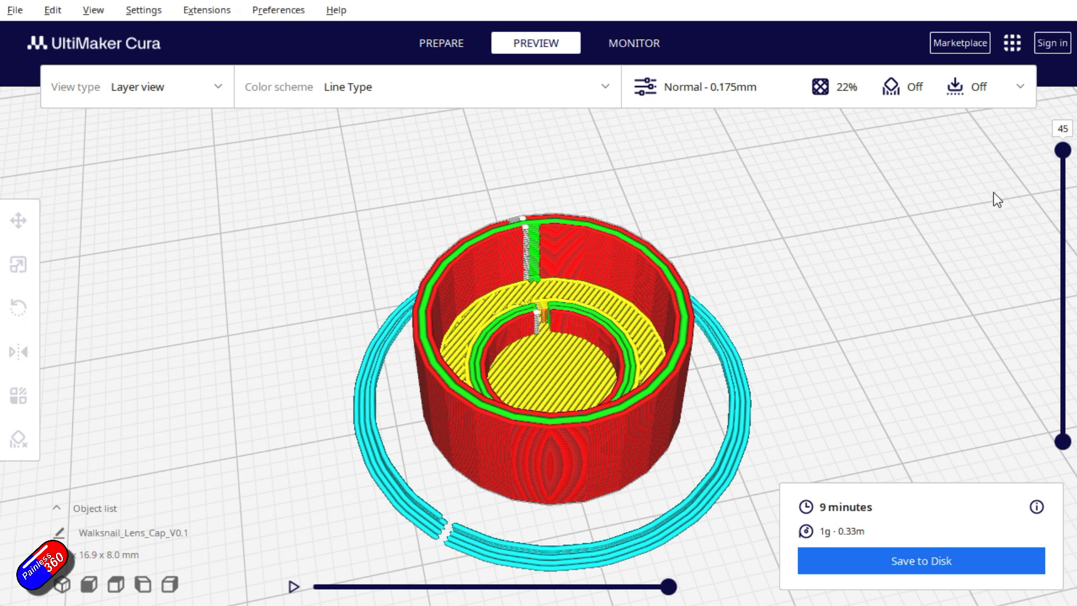
{"action": "left_click_drag", "start_coordinate": [1062, 152], "coordinate": [1063, 417]}
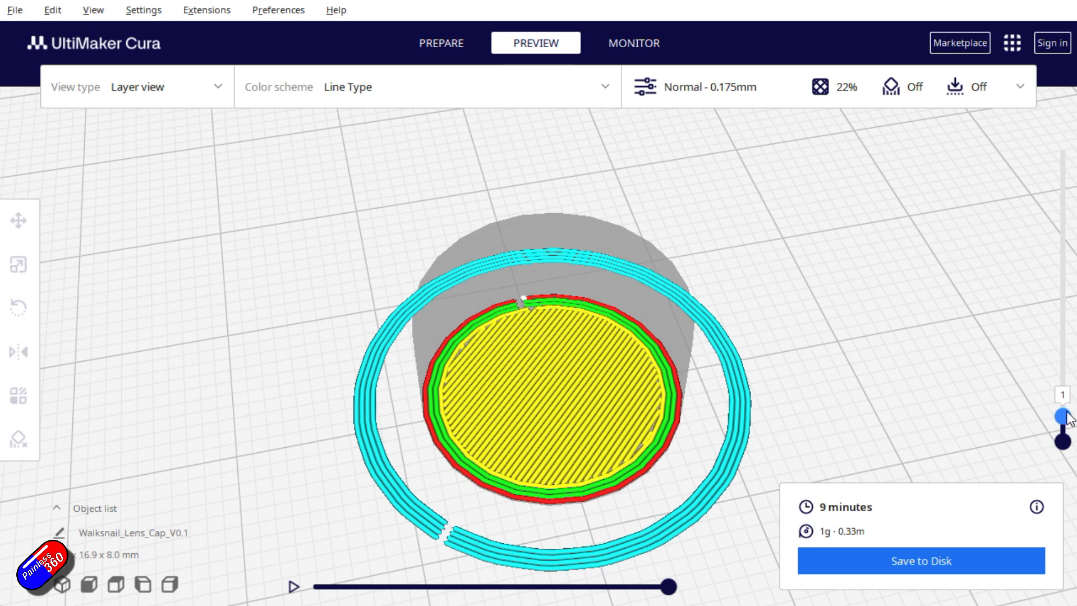
{"action": "left_click_drag", "start_coordinate": [1065, 418], "coordinate": [1070, 413]}
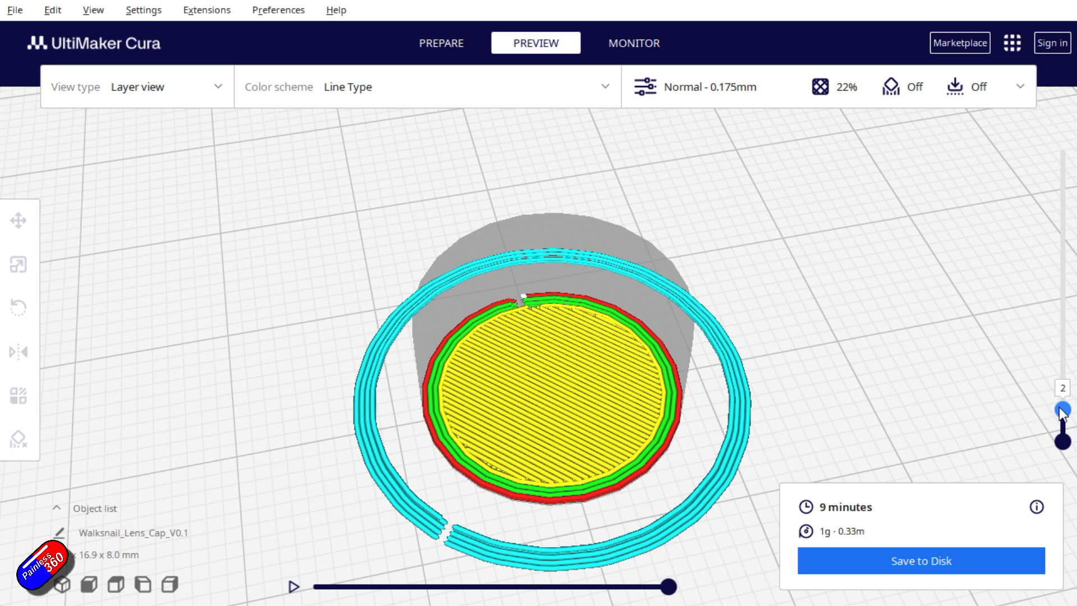
{"action": "left_click_drag", "start_coordinate": [1062, 412], "coordinate": [1063, 403]}
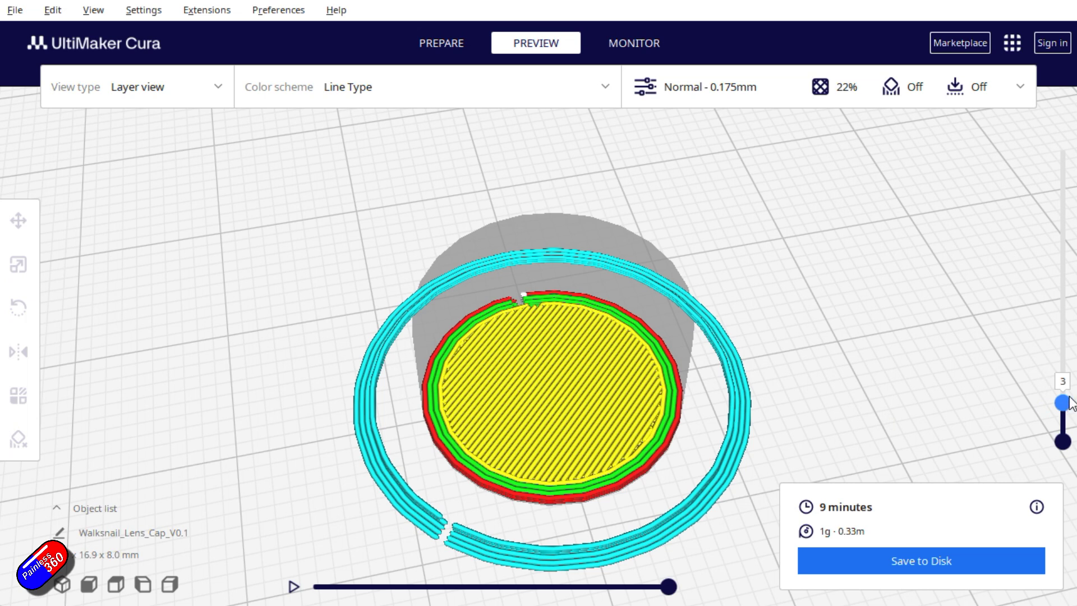
{"action": "left_click_drag", "start_coordinate": [1064, 402], "coordinate": [1064, 380]}
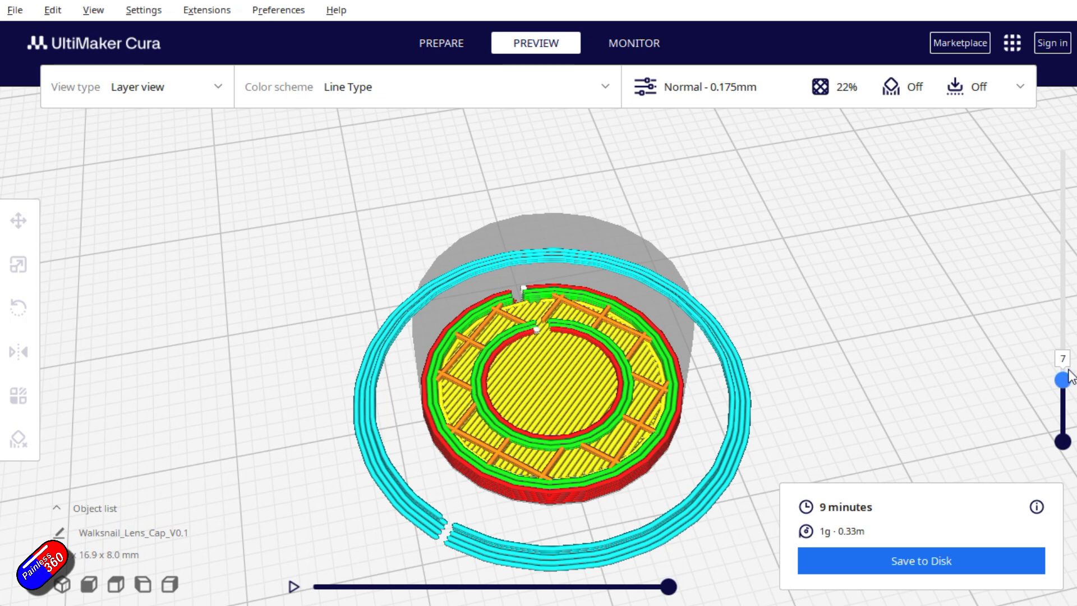
{"action": "left_click_drag", "start_coordinate": [1062, 381], "coordinate": [1065, 151]}
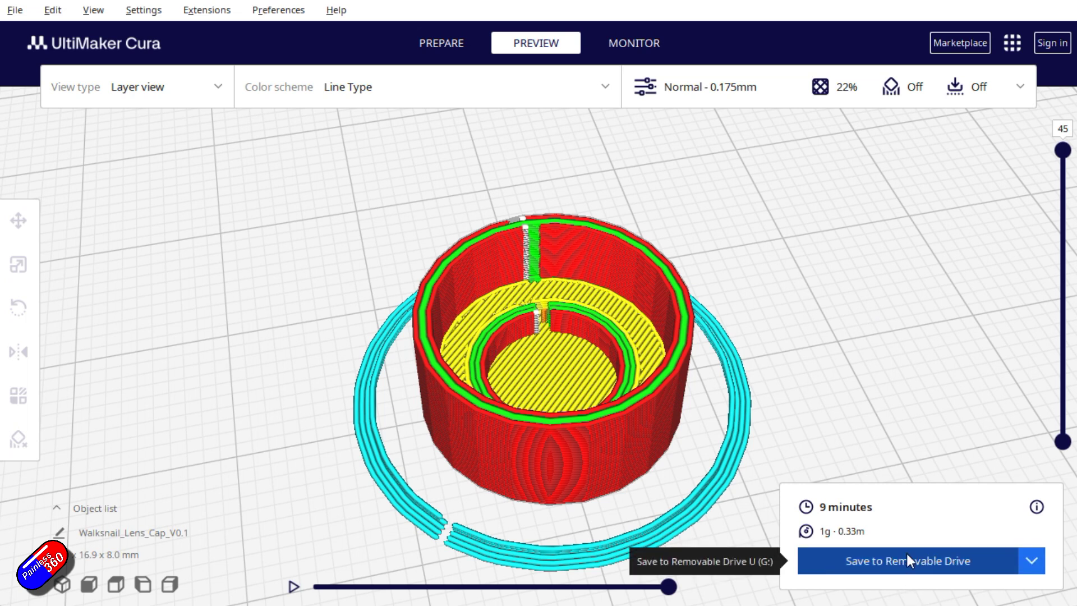
- Save Walksnail_Lens_Cap_V0.1.gcode to the removable drive and eject the drive
{"action": "left_click", "coordinate": [910, 560]}
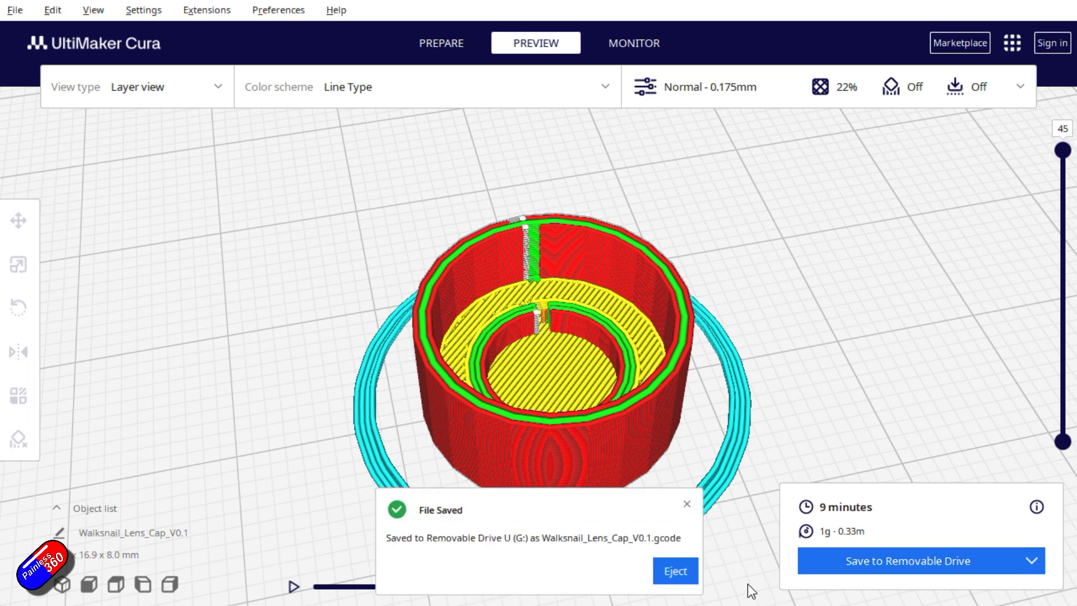
{"action": "left_click", "coordinate": [675, 568]}
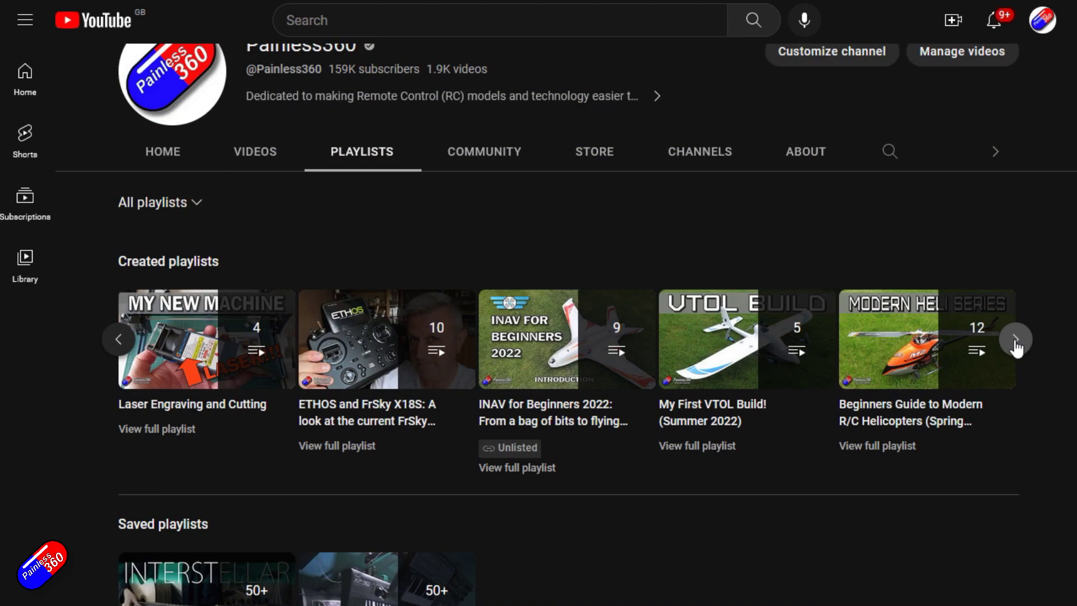
- Page through the channel's playlists, then search YouTube for 'inav upgrade painless360'
{"action": "left_click", "coordinate": [1015, 339]}
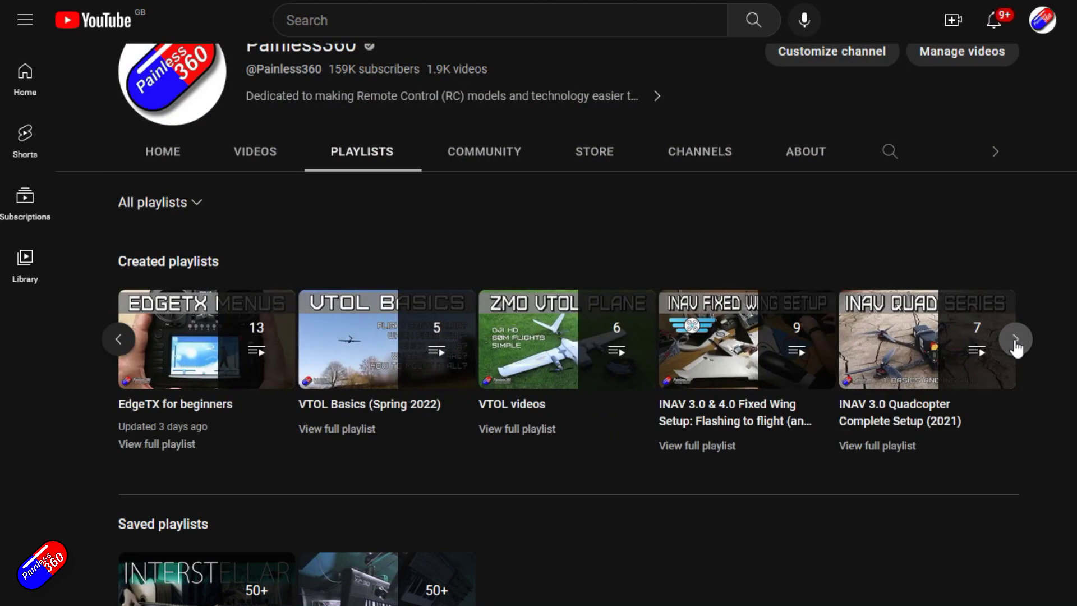
{"action": "left_click", "coordinate": [1015, 339]}
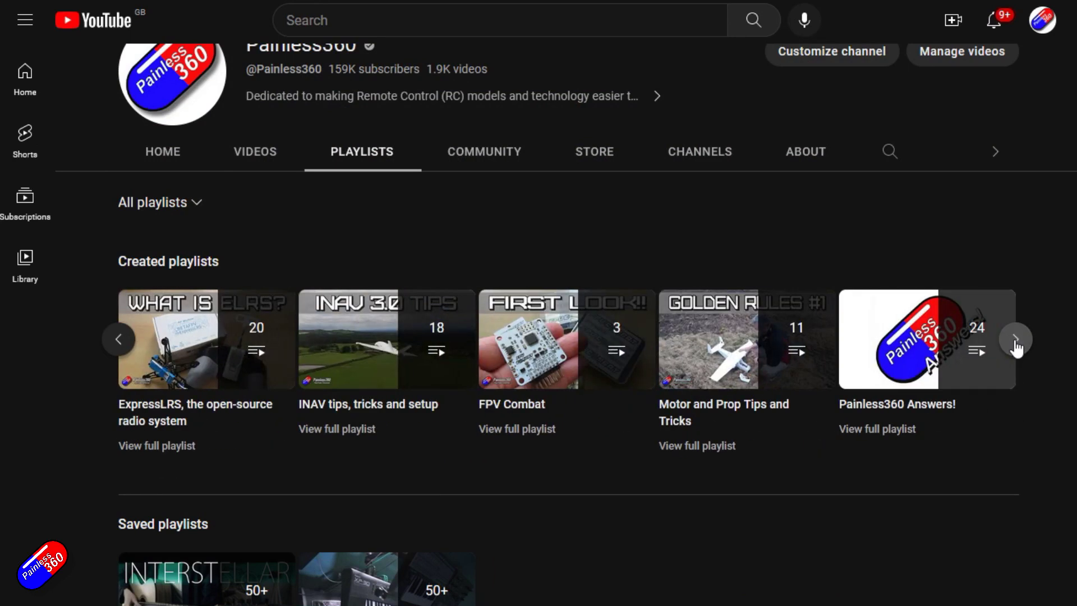
{"action": "left_click", "coordinate": [1015, 340]}
{"action": "left_click", "coordinate": [1016, 339]}
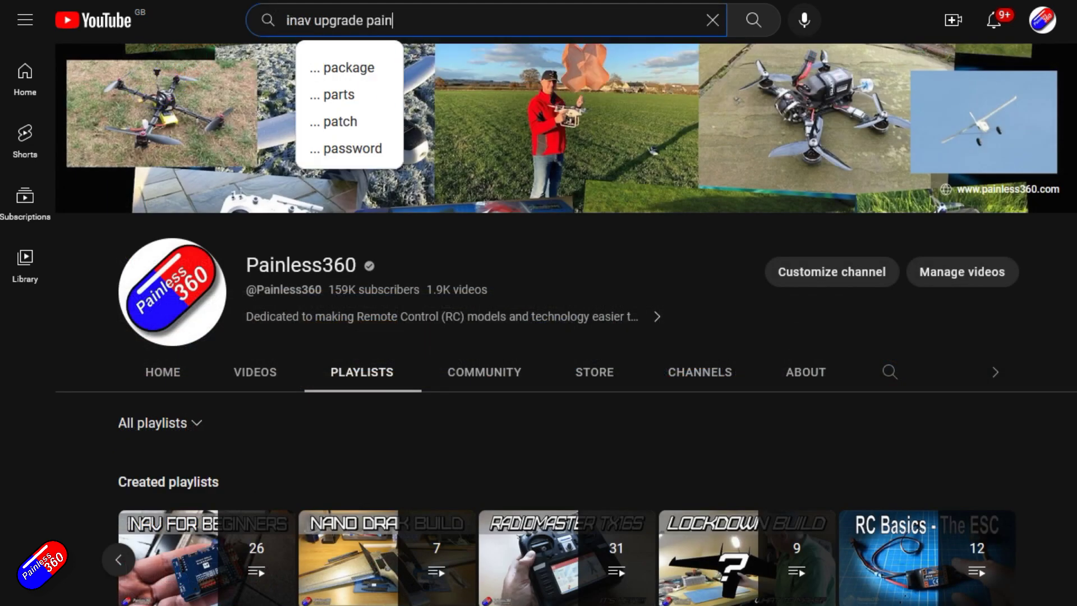
{"action": "type", "text": "ess360"}
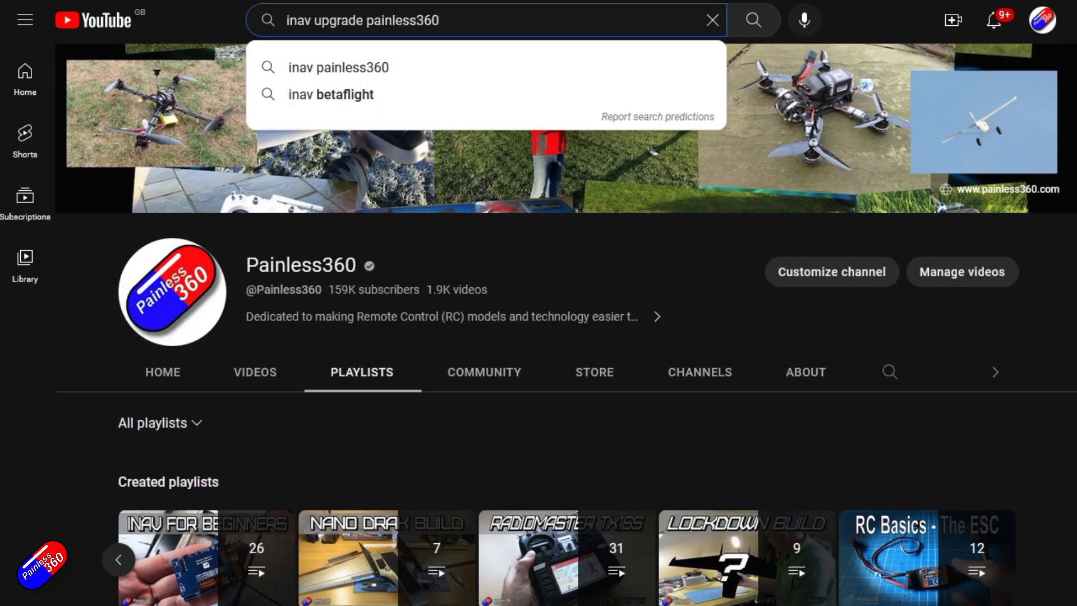
{"action": "key", "text": "Return"}
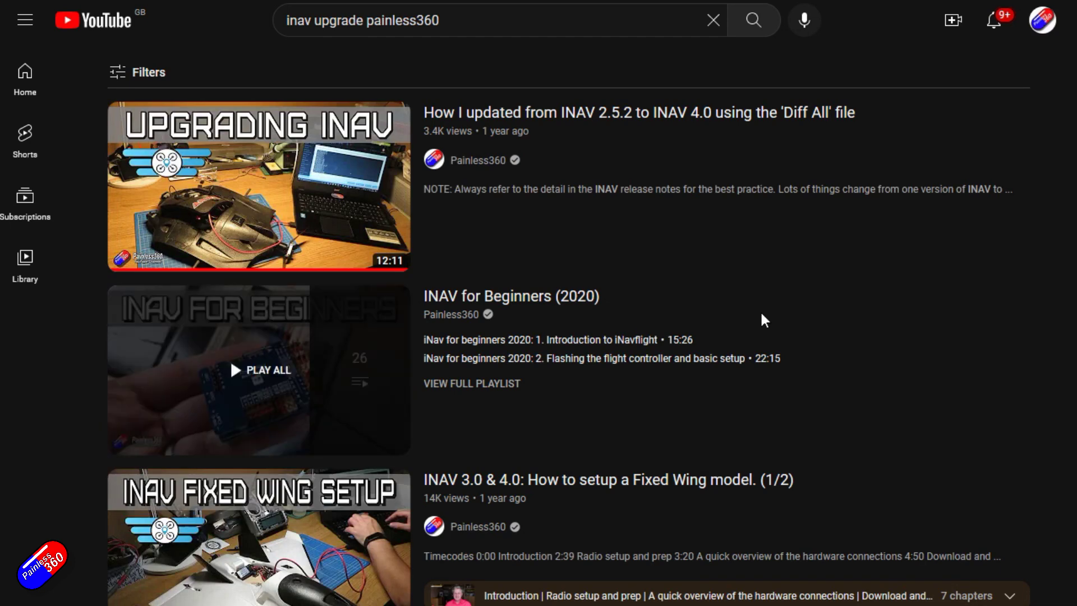